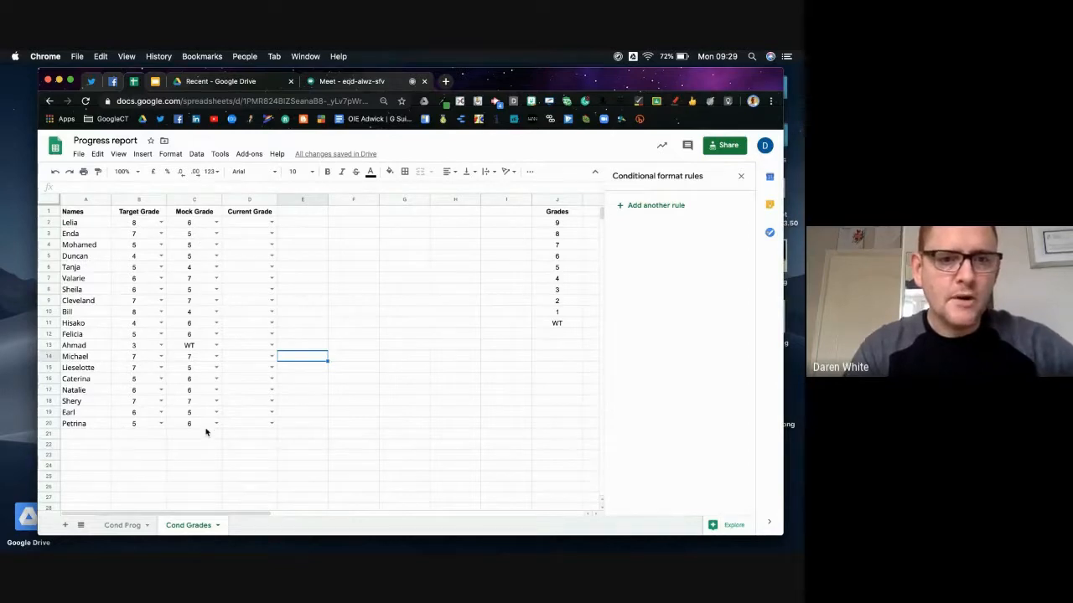
Step: View the selectable grades for the Mock Grade in cell C9 without changing its value
click(216, 300)
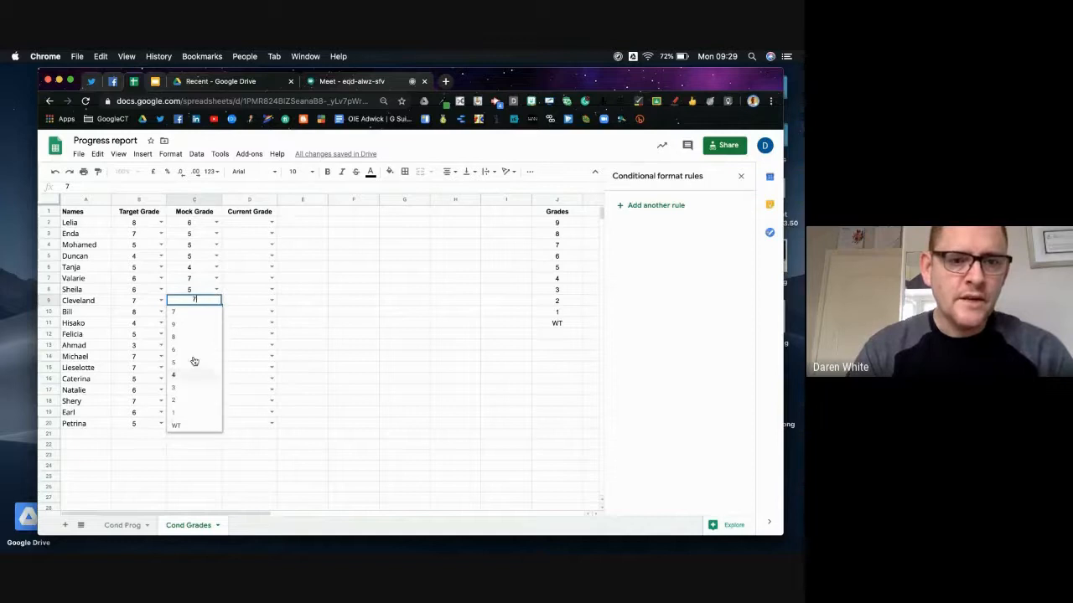
click(314, 435)
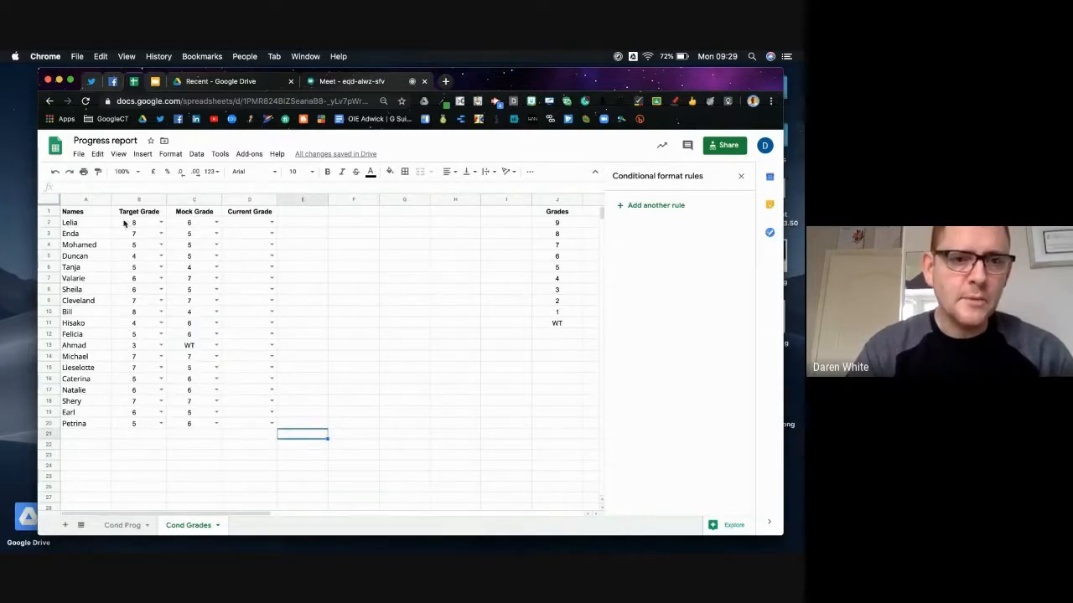
Step: Start a conditional formatting rule for the Mock Grade cells C2:C20 with the condition "Custom formula is"
drag(190, 224, 201, 428)
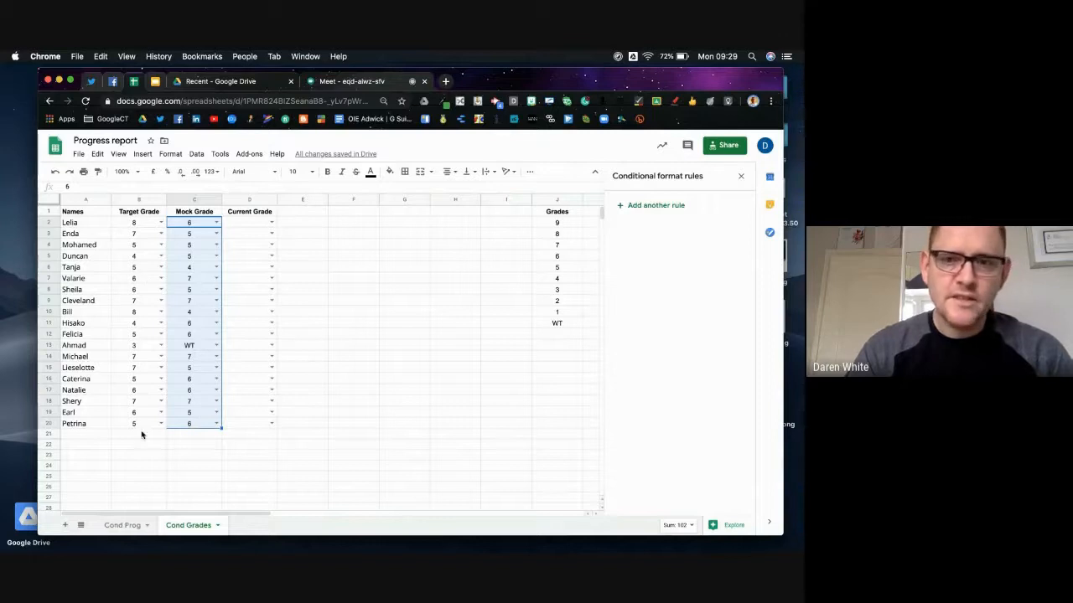
click(171, 154)
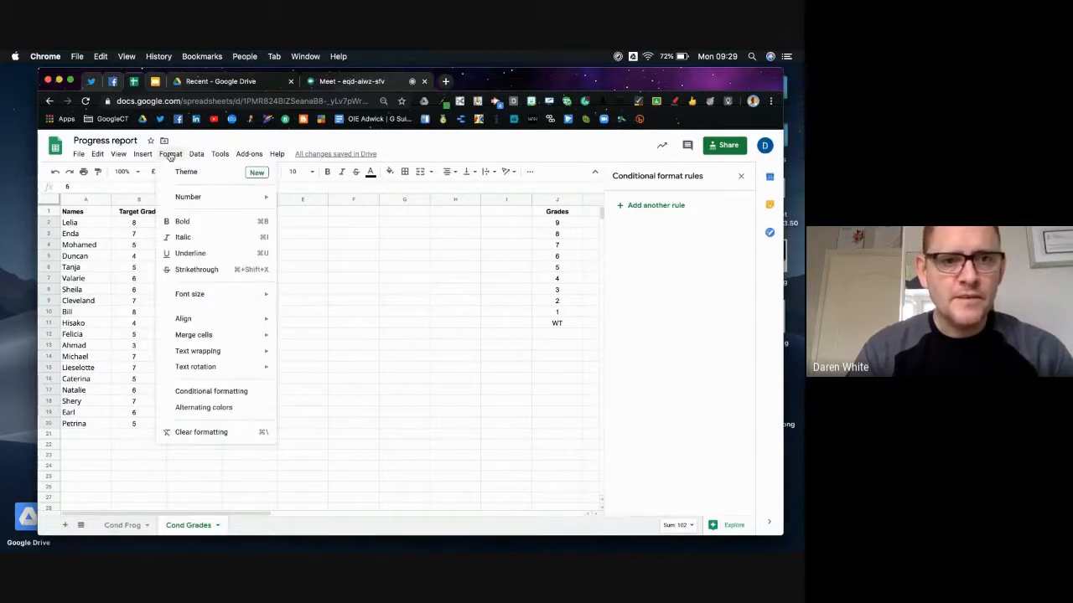
click(240, 390)
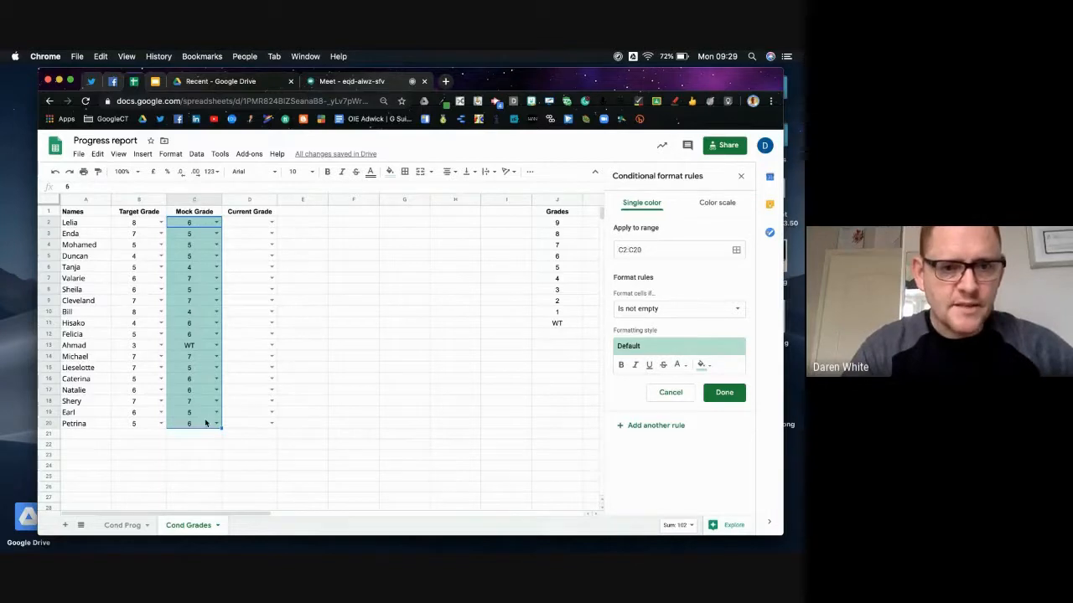
click(695, 310)
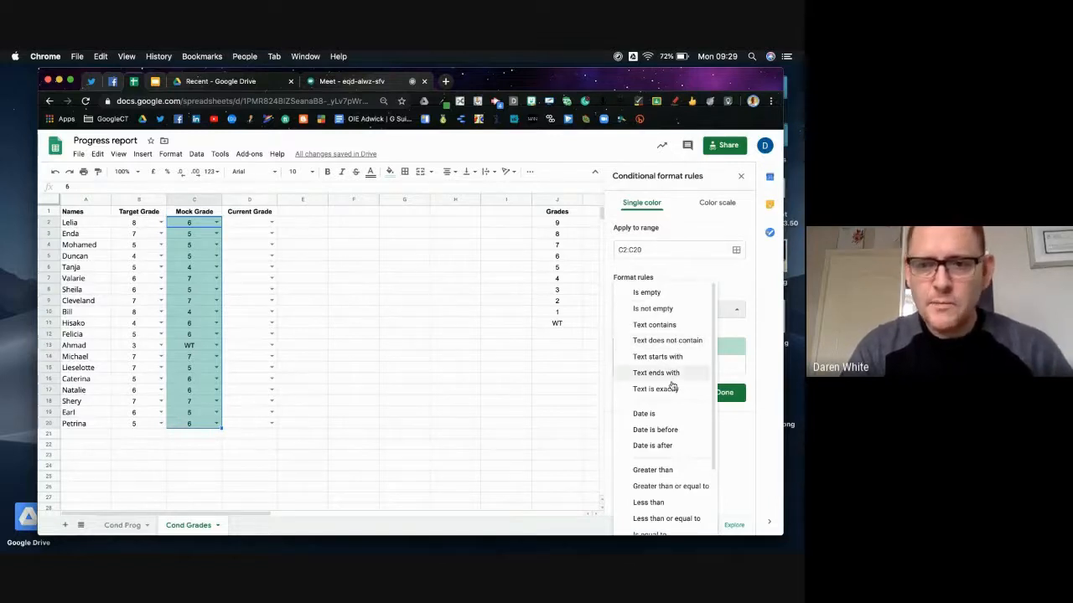
scroll(671, 387, down, 2)
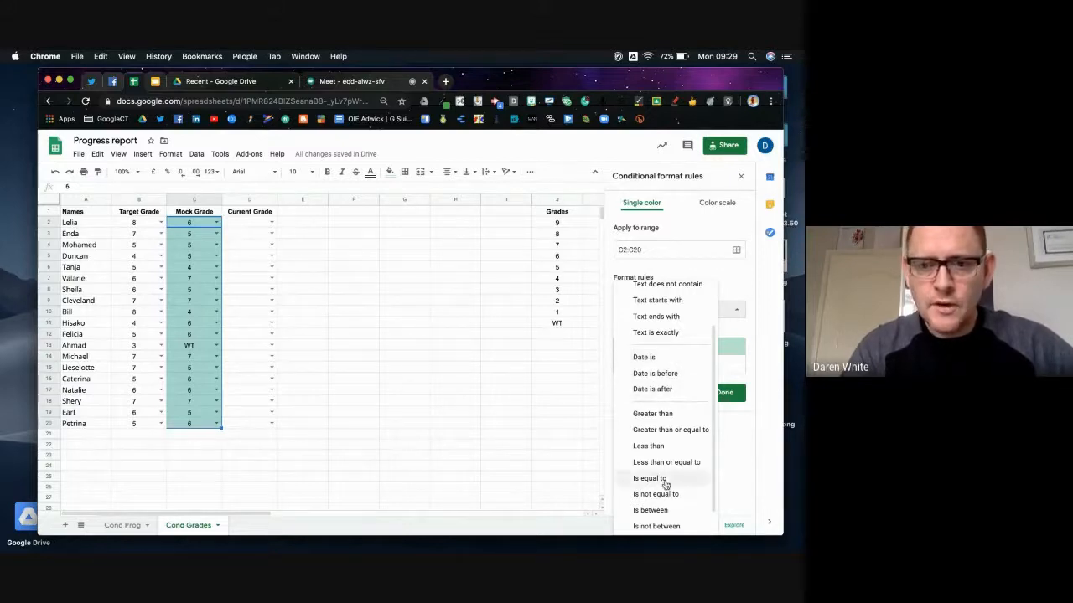
scroll(660, 475, down, 1)
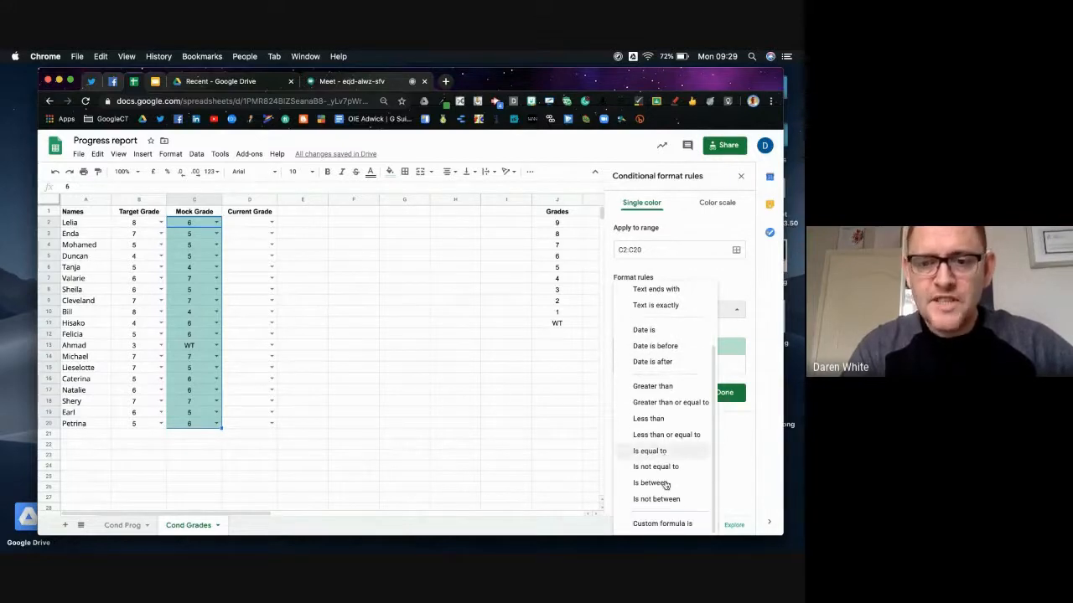
click(651, 523)
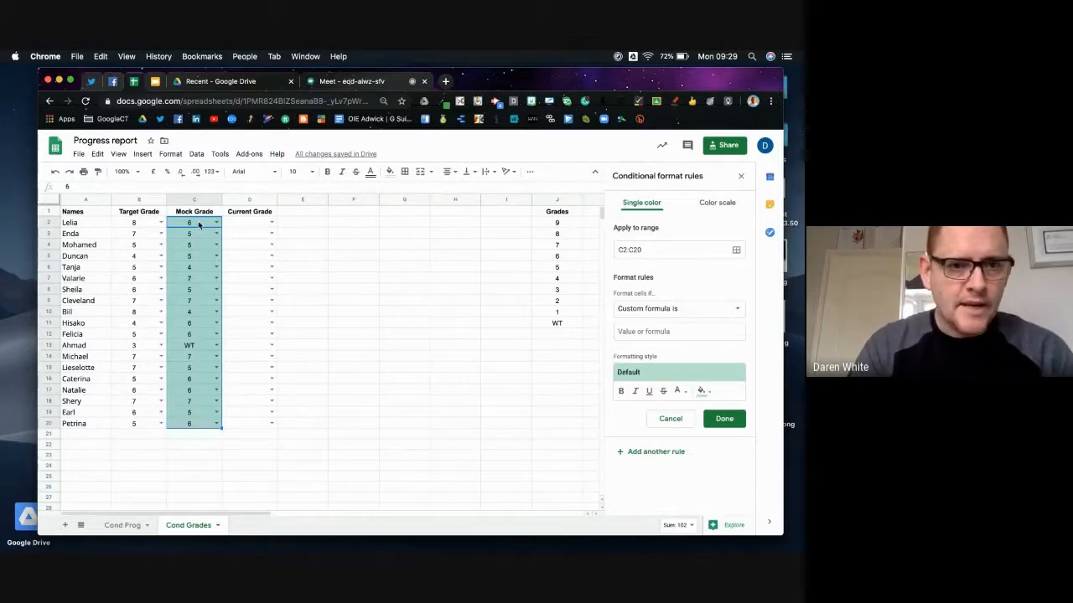
Step: Set the rule's custom formula to =C2<B2 and its fill colour to light orange
click(635, 332)
text(=C)
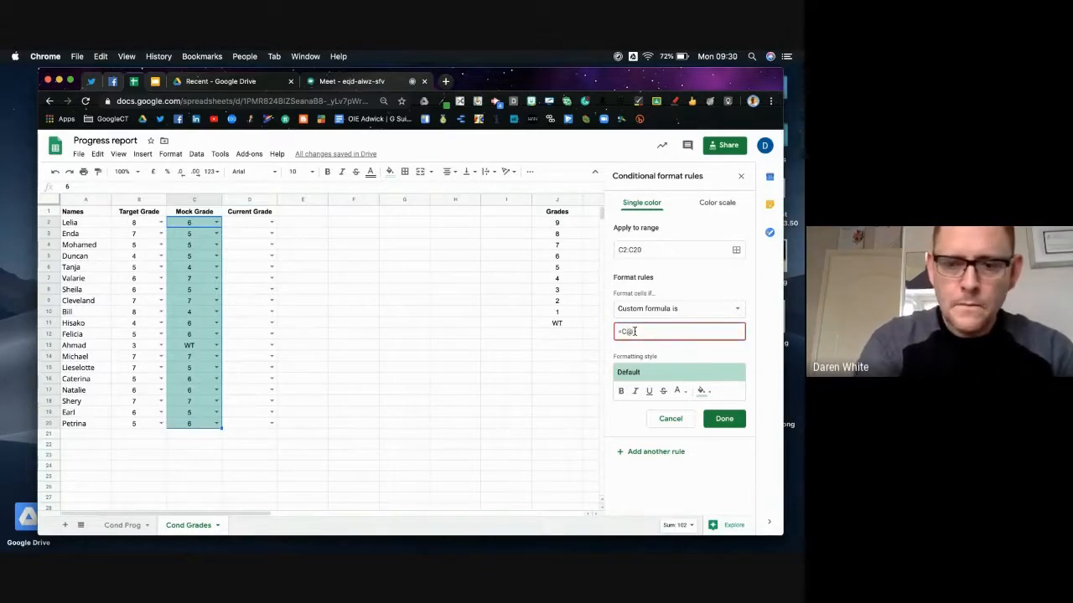
text(2)
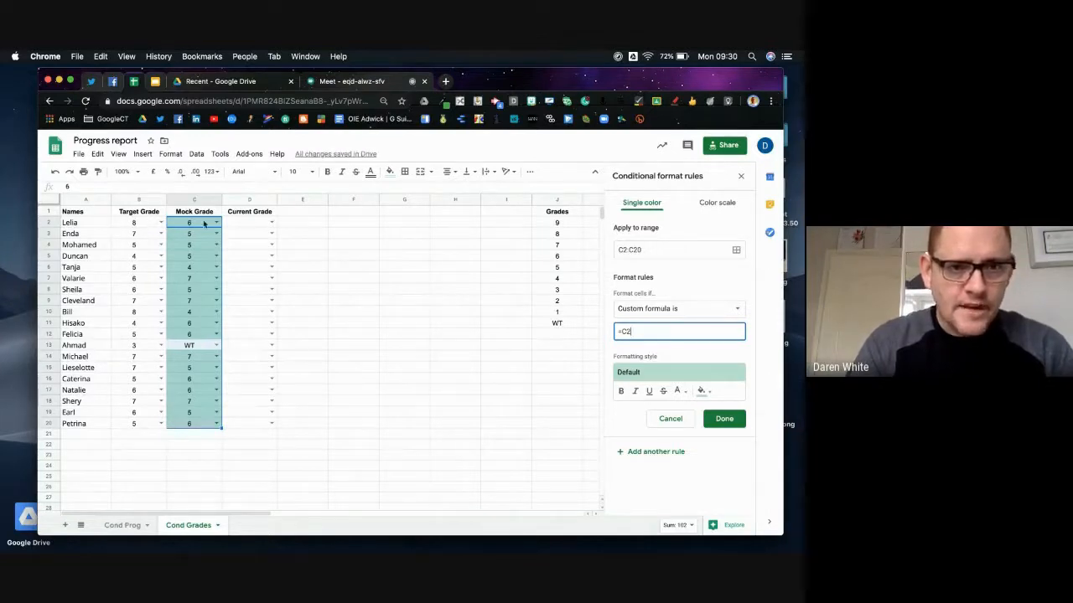
text(,)
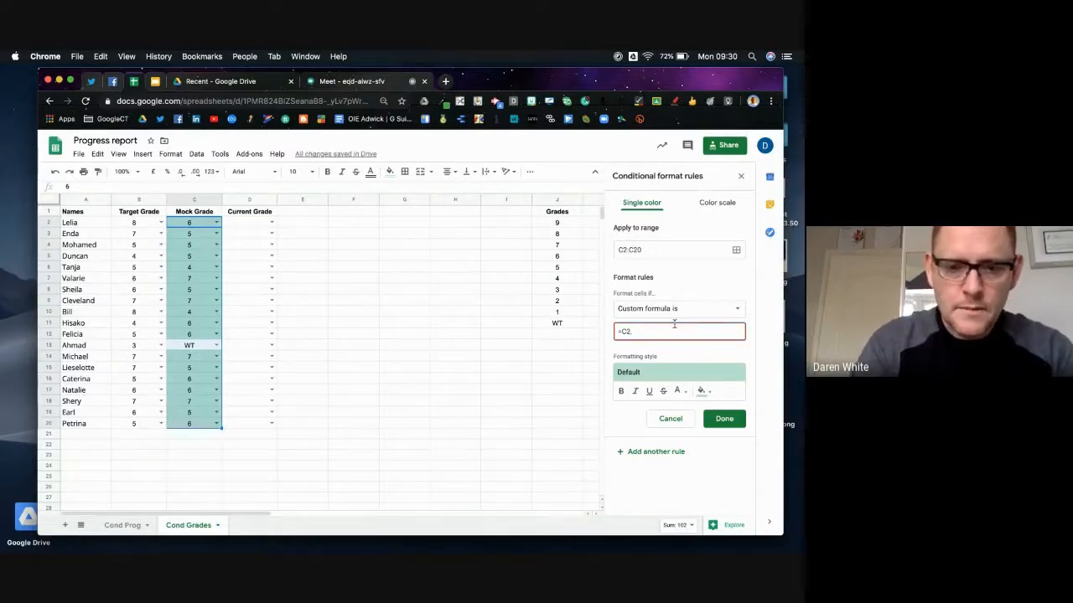
key(BackSpace)
text(<B)
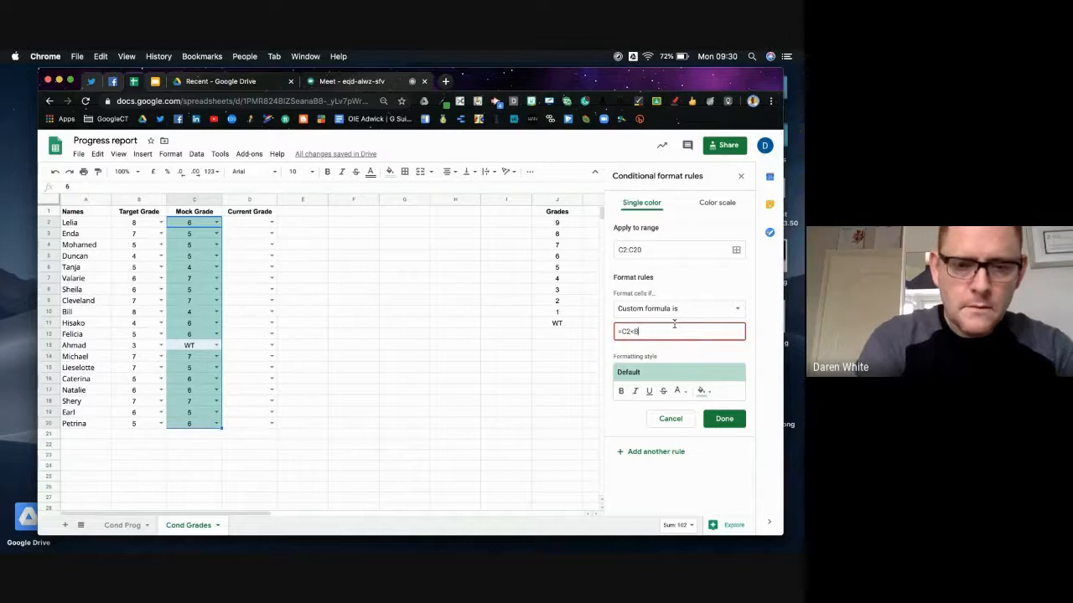
text(2)
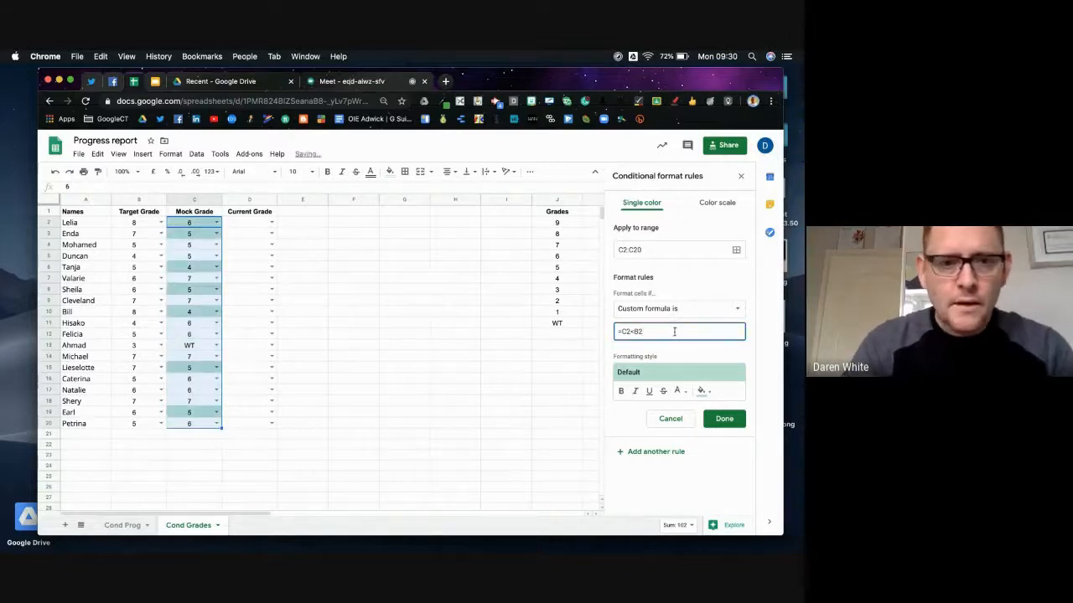
click(701, 391)
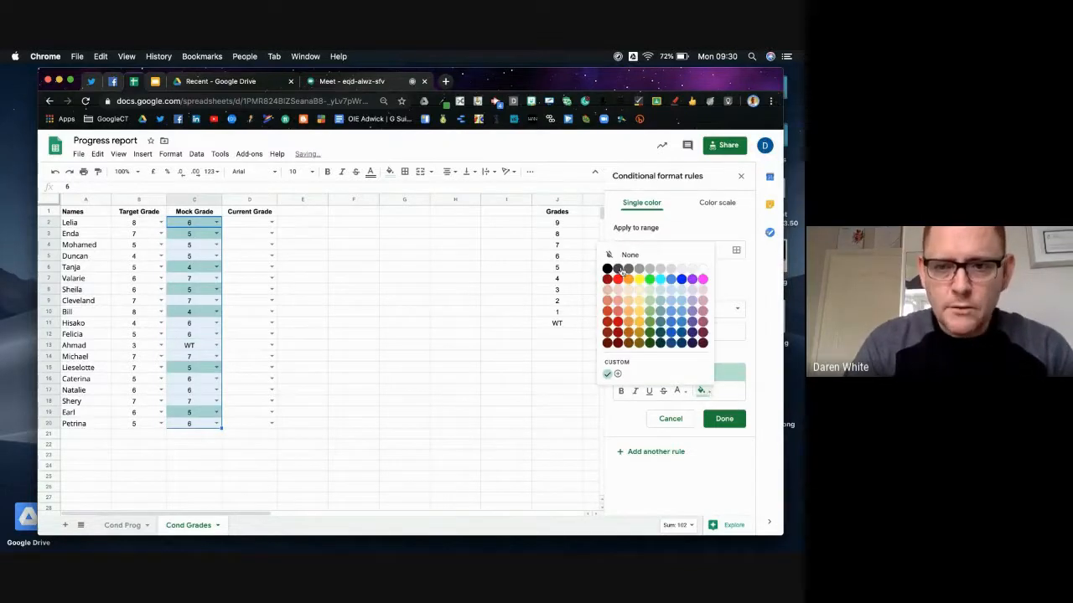
click(629, 312)
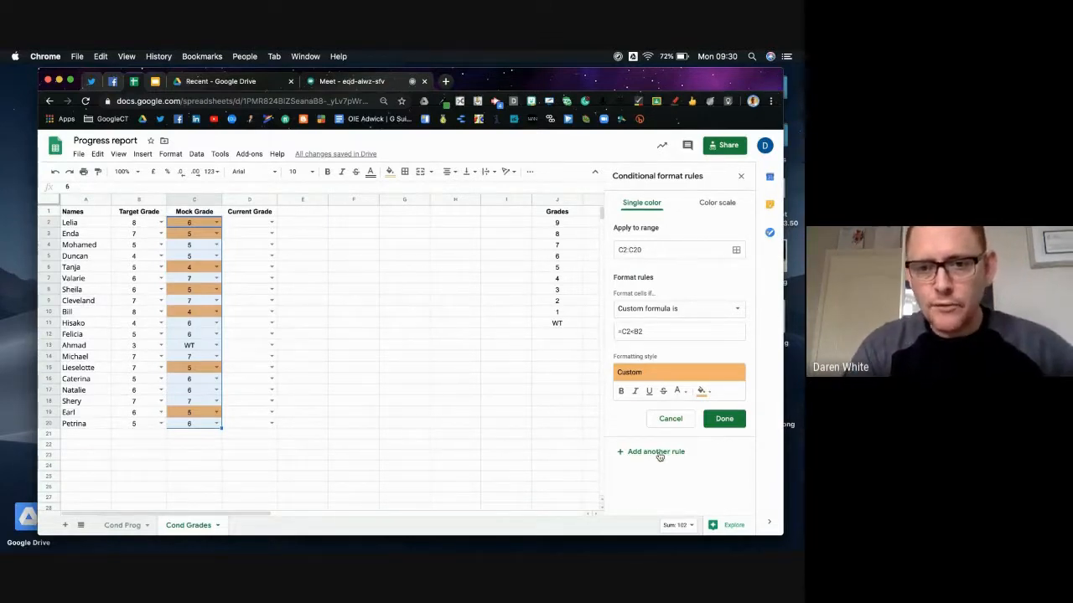
Step: Add a second rule for C2:C20 with the custom formula =C2=B2 and a light green fill
click(636, 332)
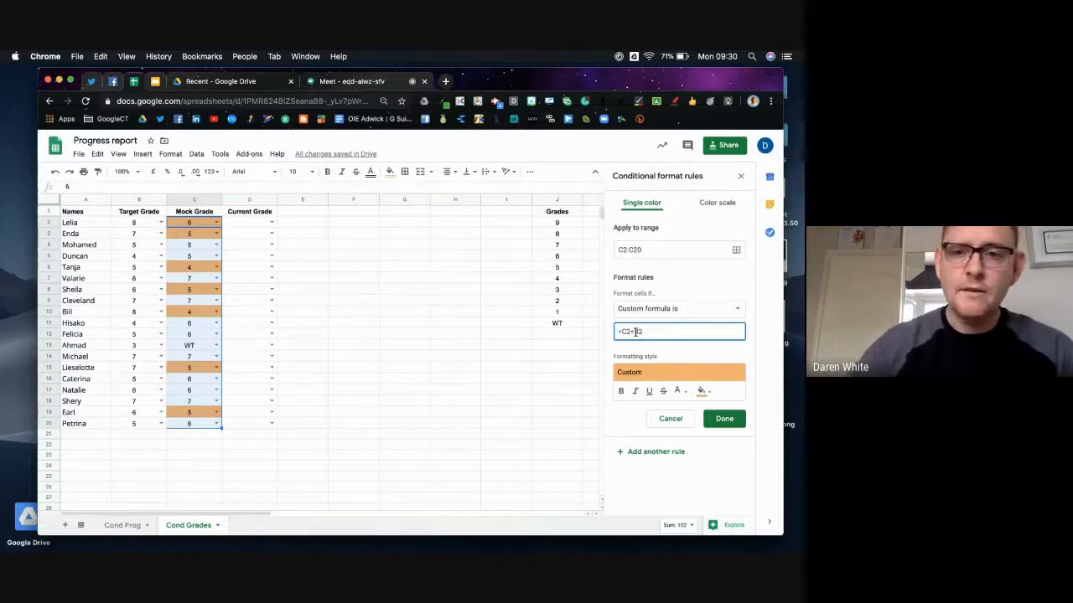
text(=)
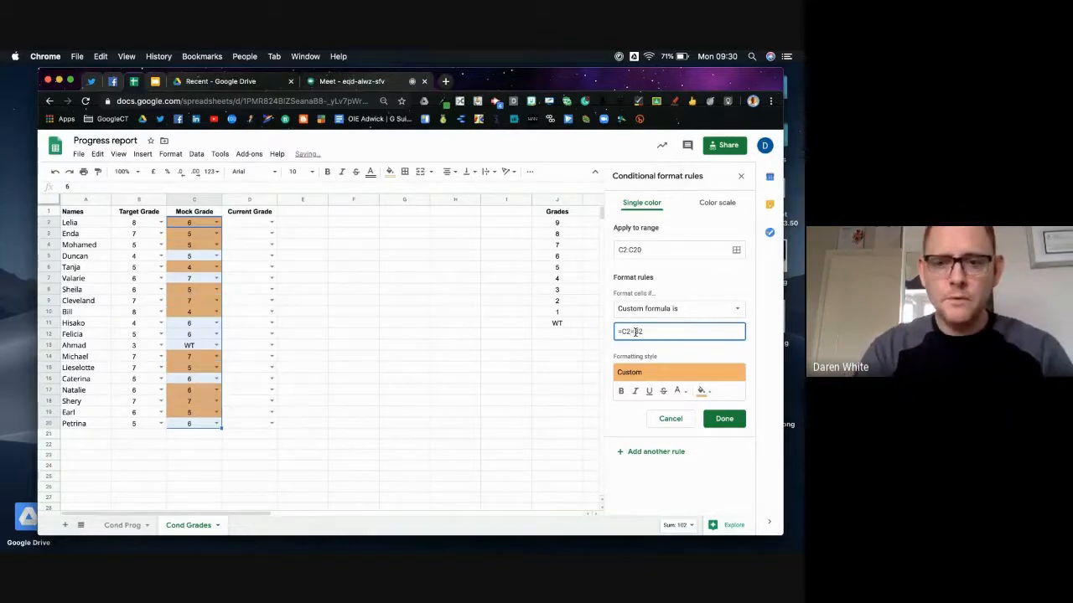
click(704, 391)
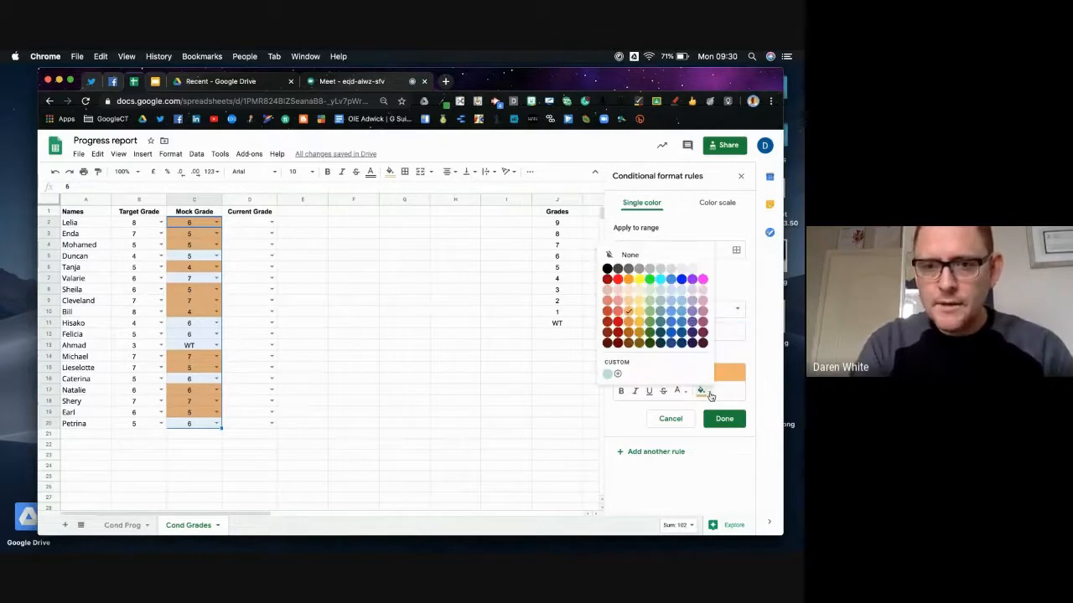
click(650, 300)
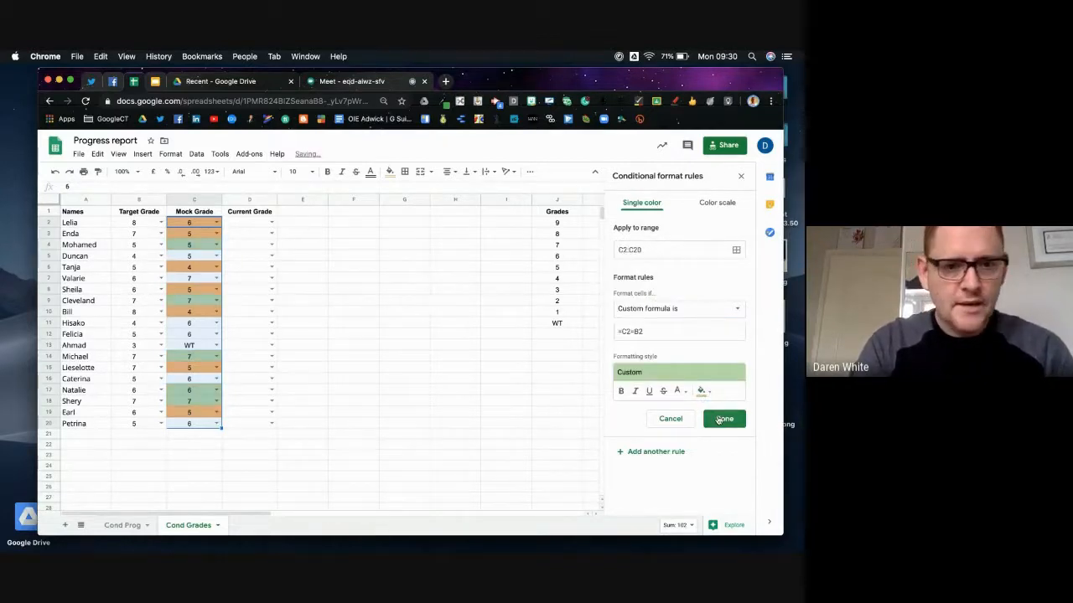
click(722, 419)
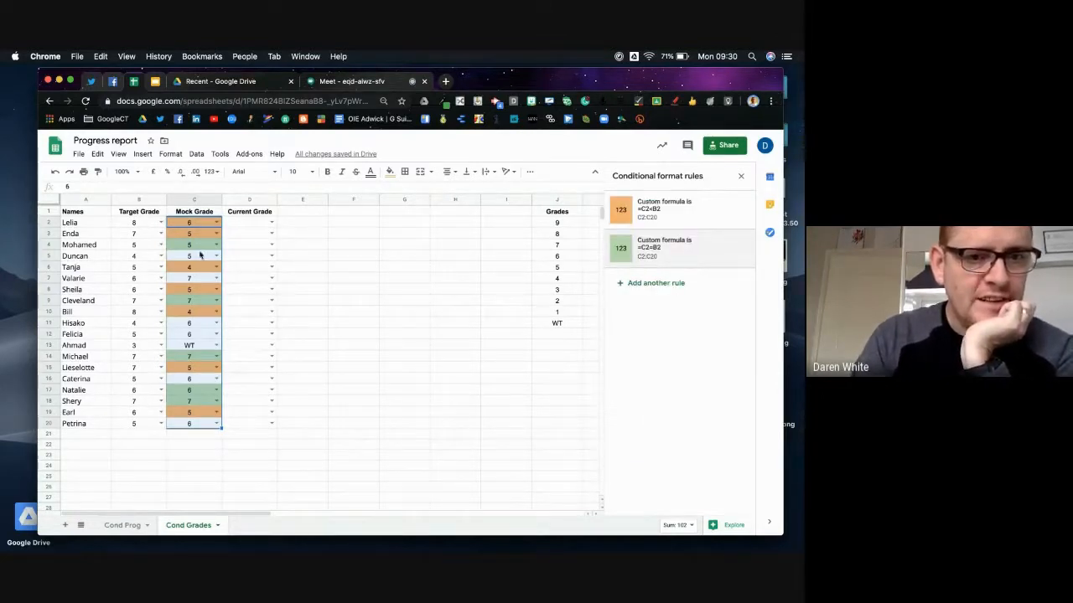
Step: Add a third rule for C2:C20 with the custom formula =C2>B2
click(666, 286)
click(718, 312)
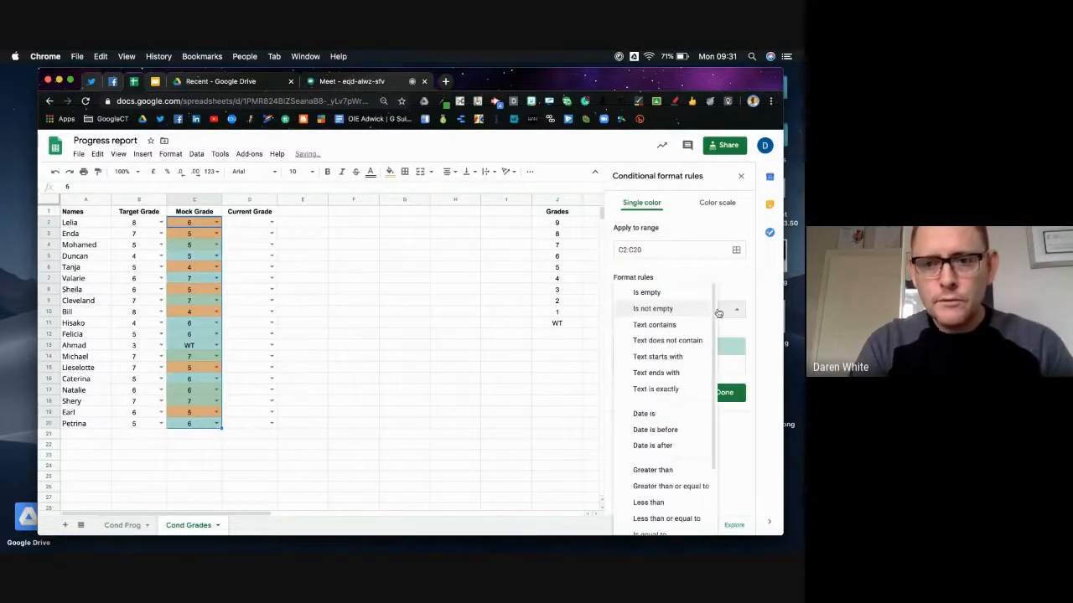
scroll(645, 485, down, 2)
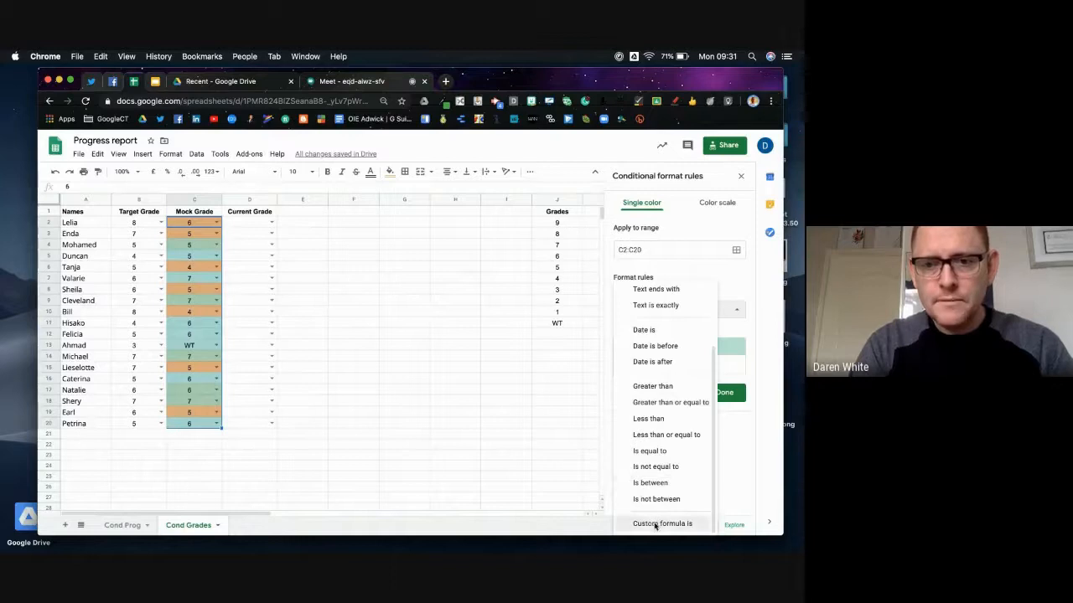
click(655, 523)
click(651, 331)
text(=)
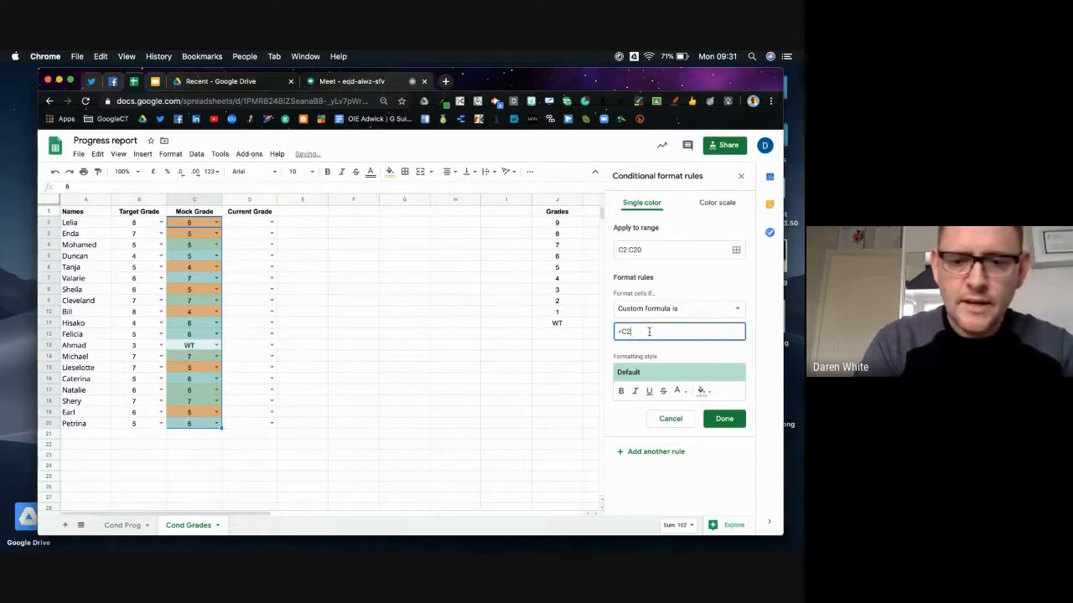
text(C2>B2)
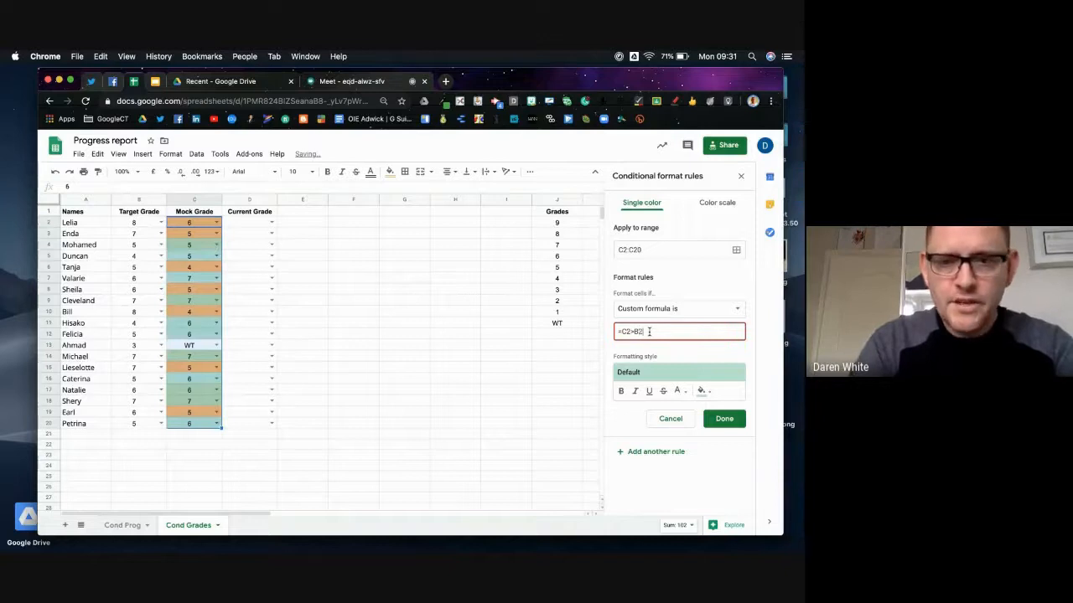
Step: Give the =C2>B2 rule a light purple fill, save it and close the conditional format rules
click(703, 399)
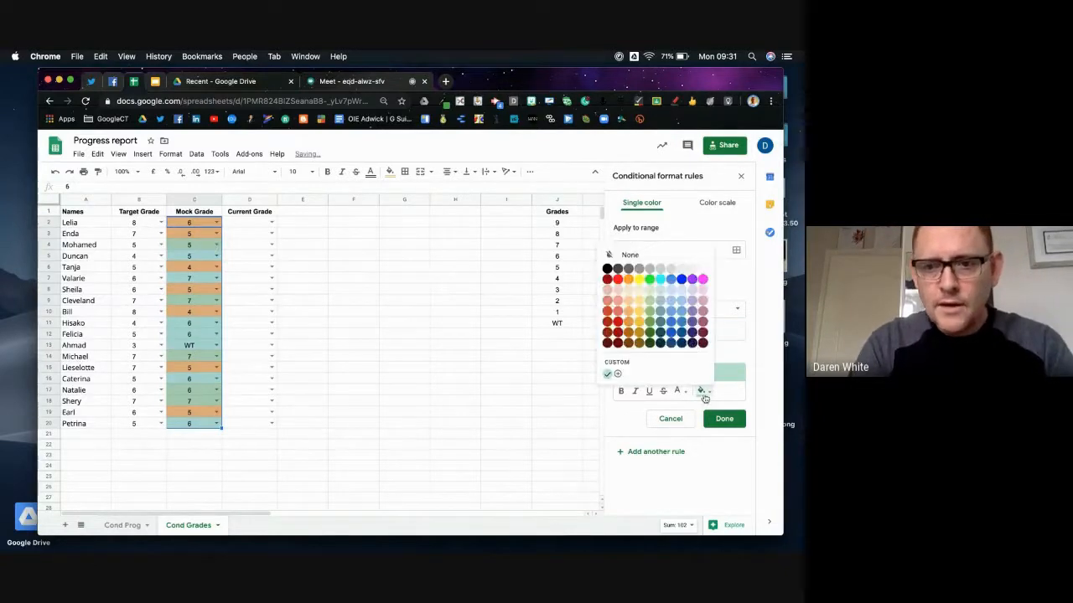
click(691, 316)
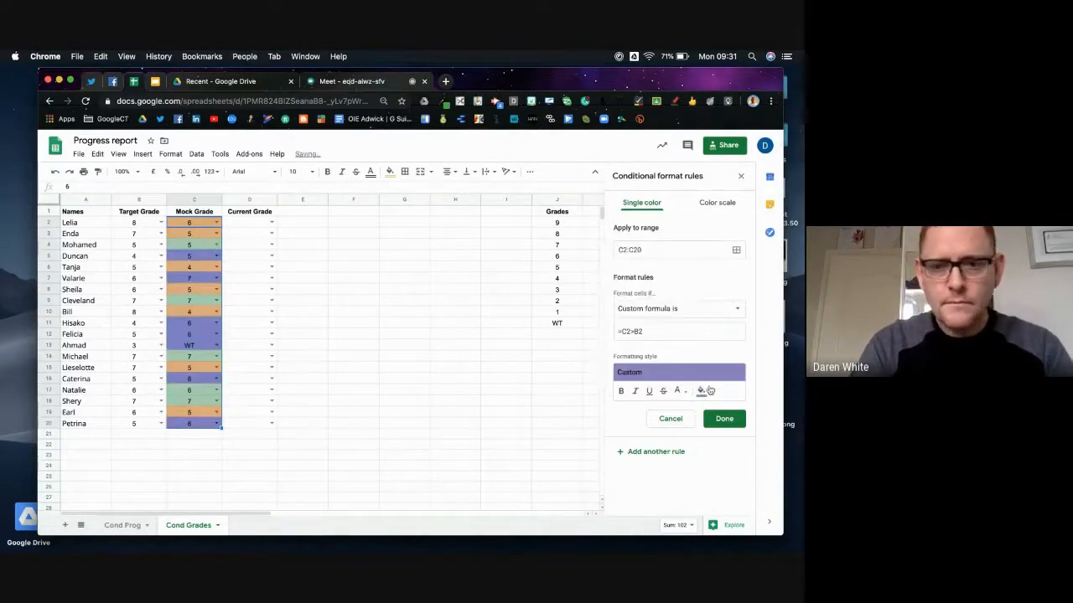
click(725, 419)
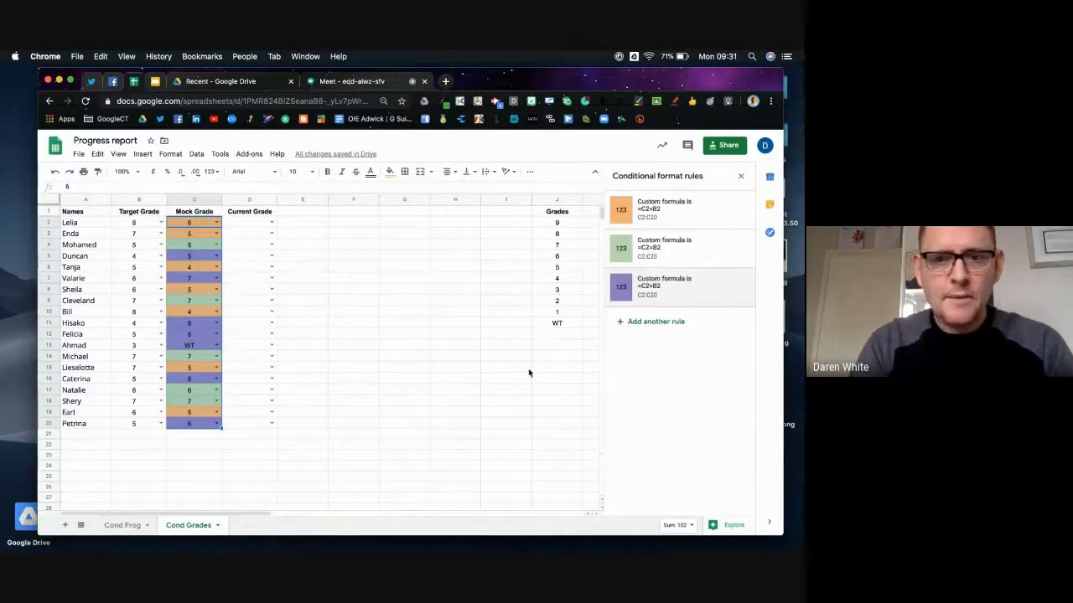
click(741, 176)
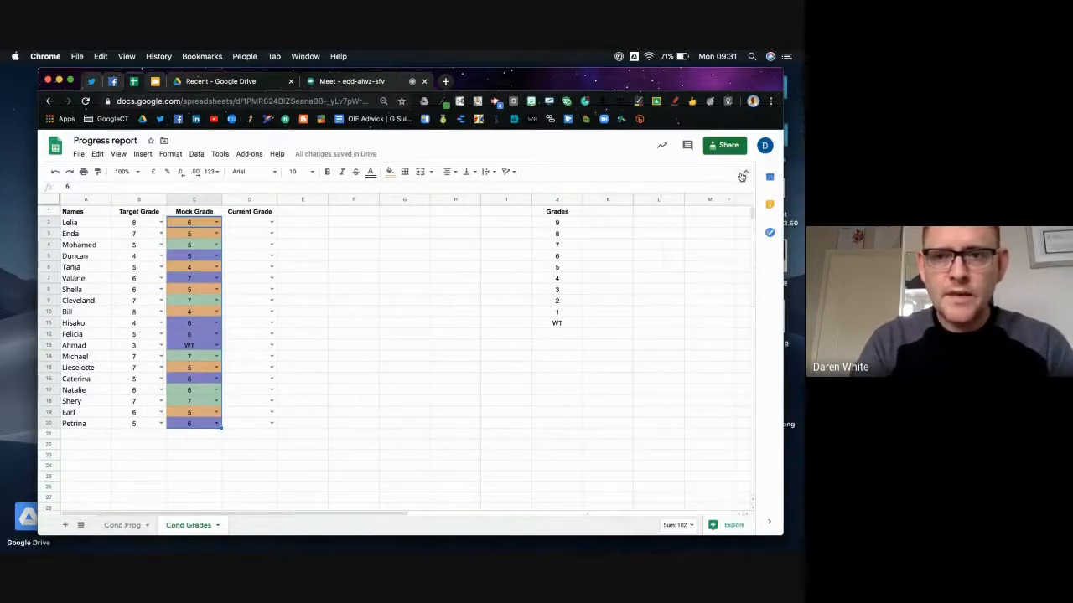
click(474, 378)
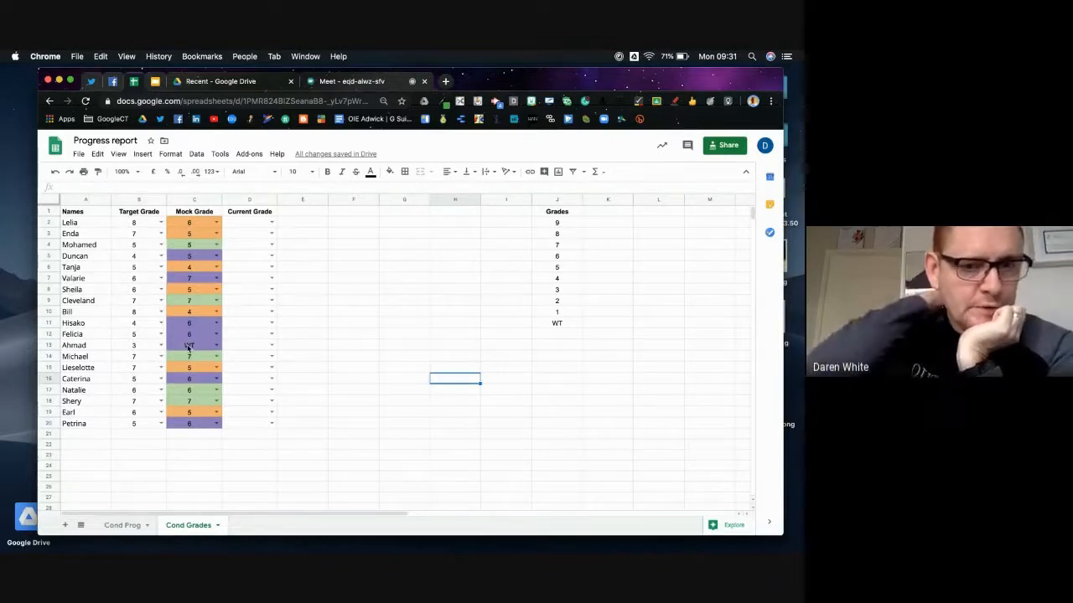
Step: Try to replace the WT mock grade in cell C13 with 0
click(558, 323)
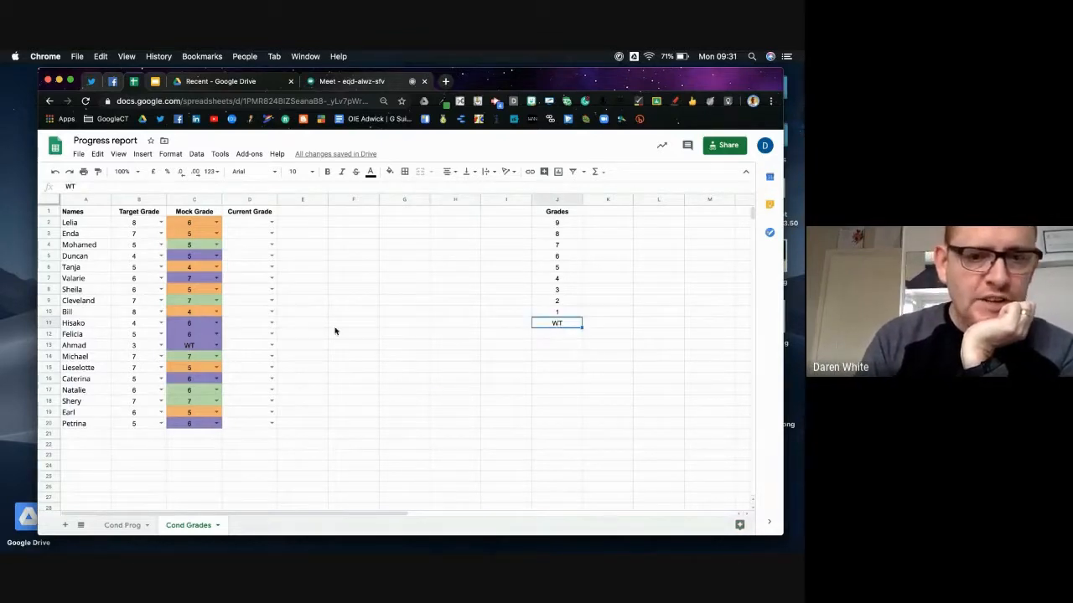
click(190, 347)
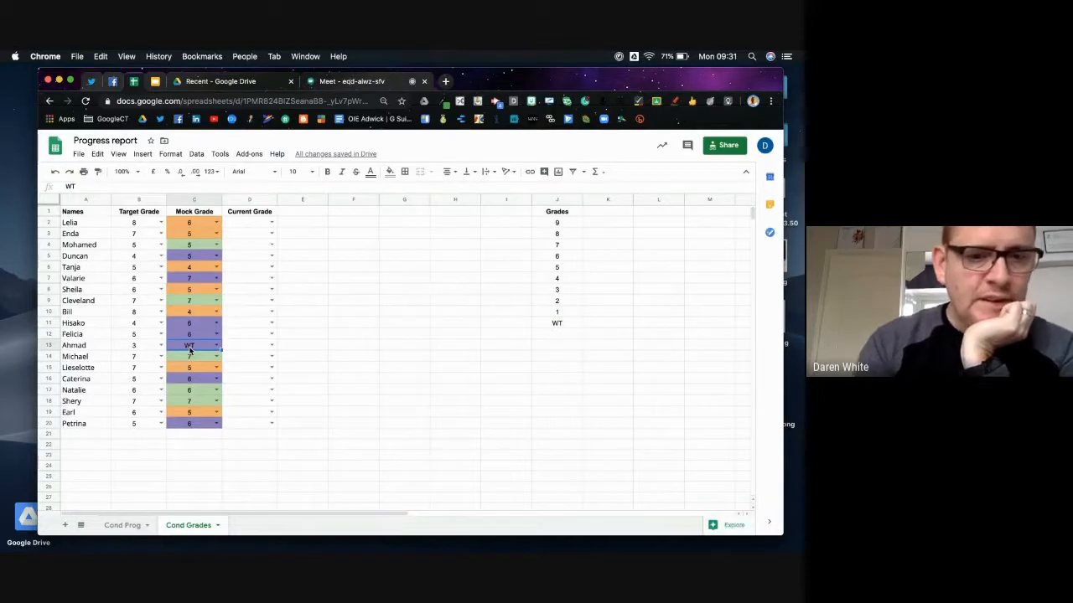
text(0)
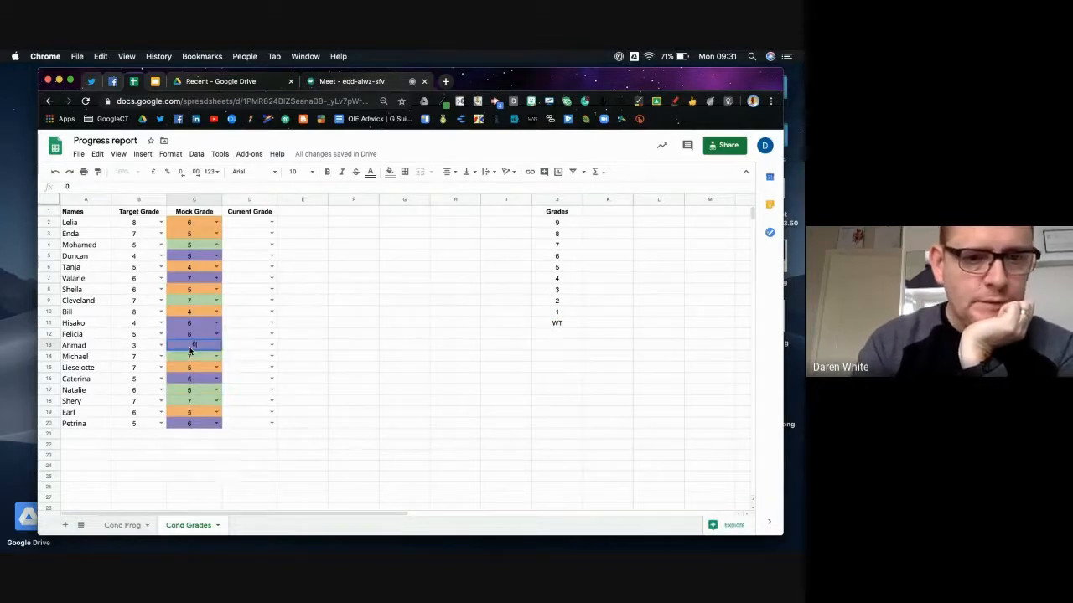
click(353, 391)
click(526, 358)
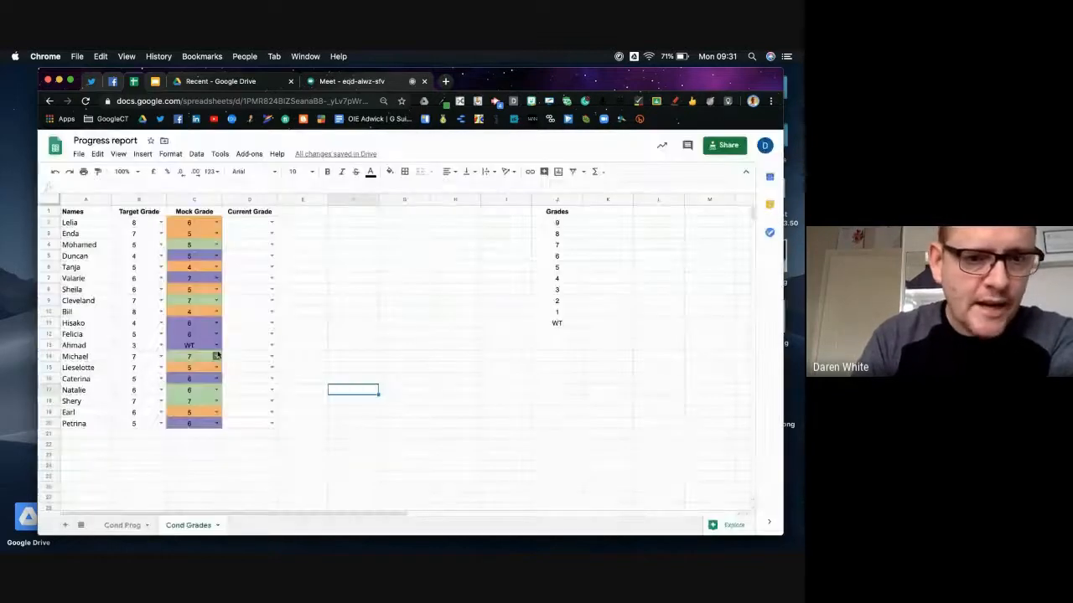
click(201, 346)
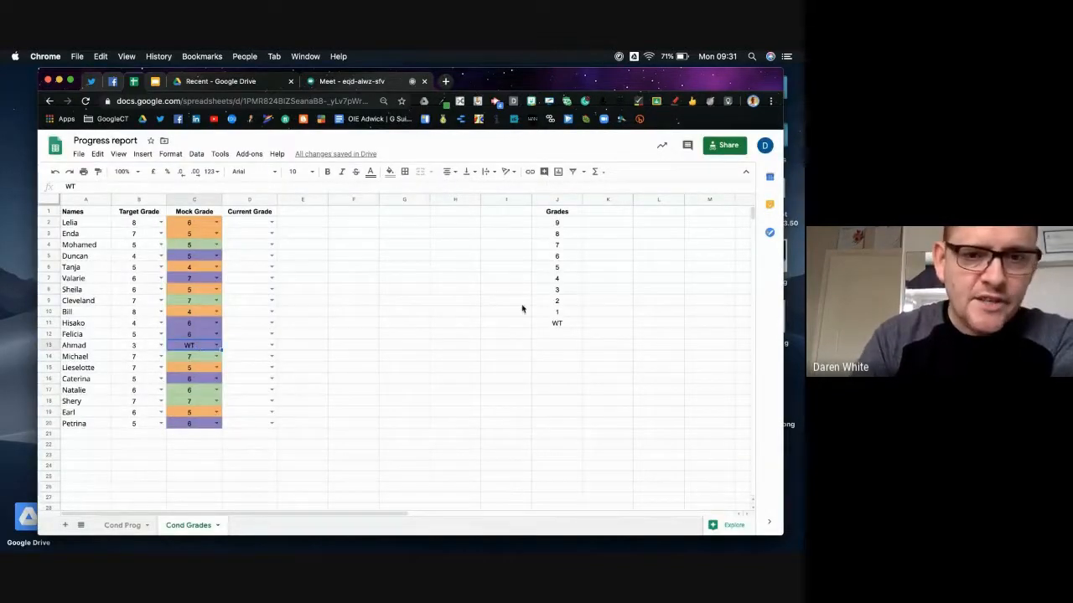
Step: Replace the WT entry in cell J11 of the Grades list with 0
click(555, 323)
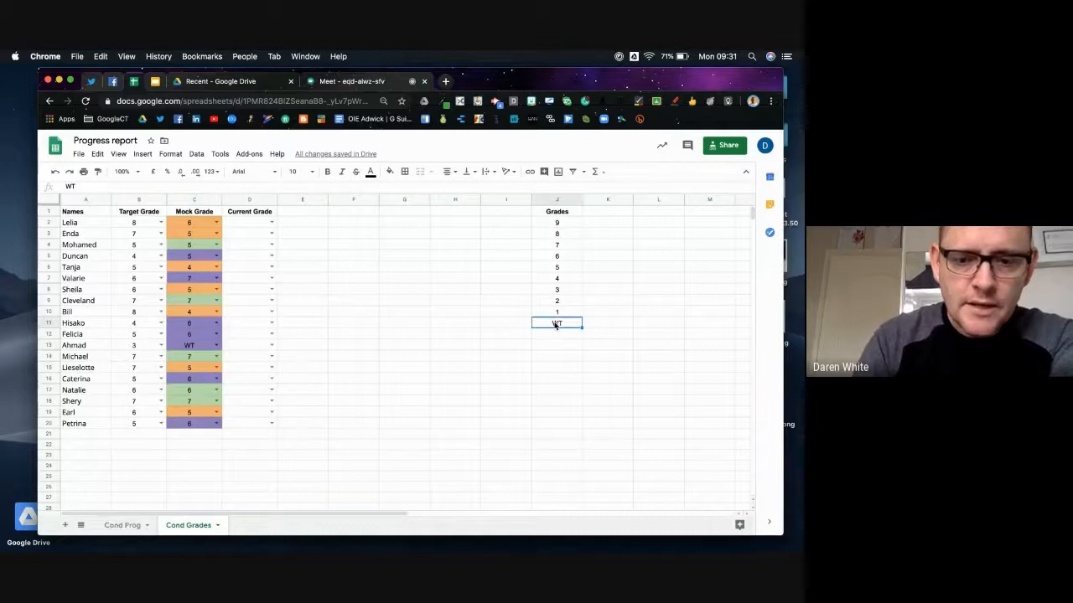
text(0)
click(555, 343)
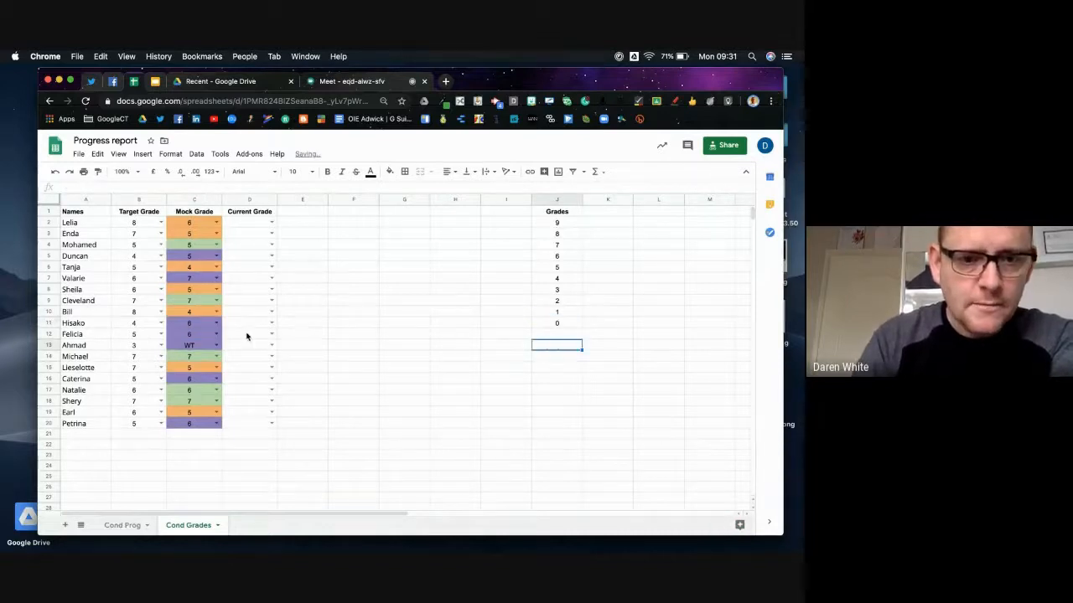
Step: Change the invalid WT mock grade in cell C13 to 0 from its list of allowed grades
mouse_move(218, 344)
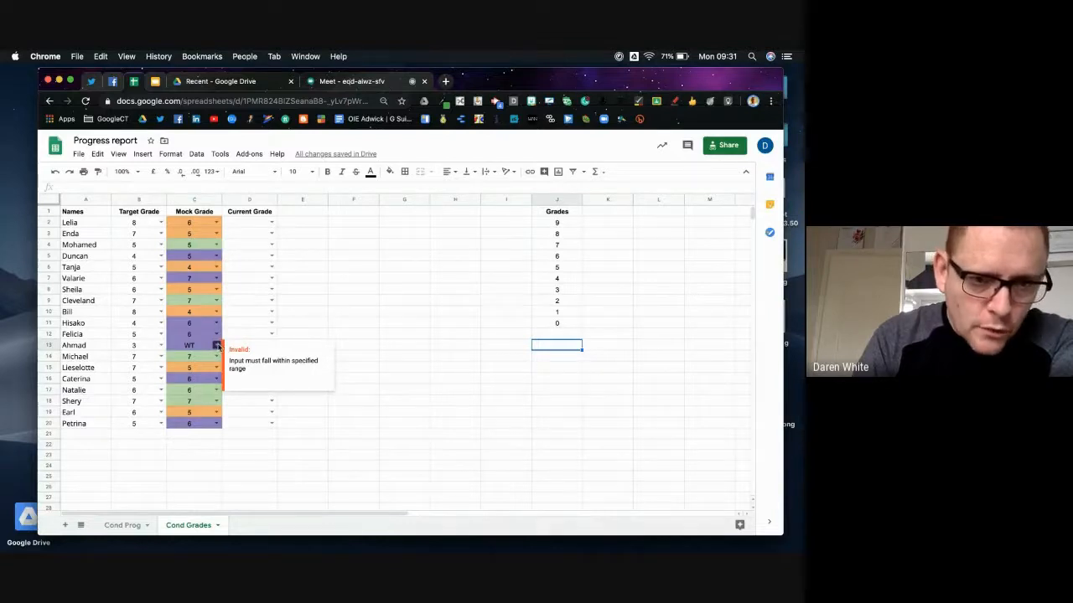
click(217, 345)
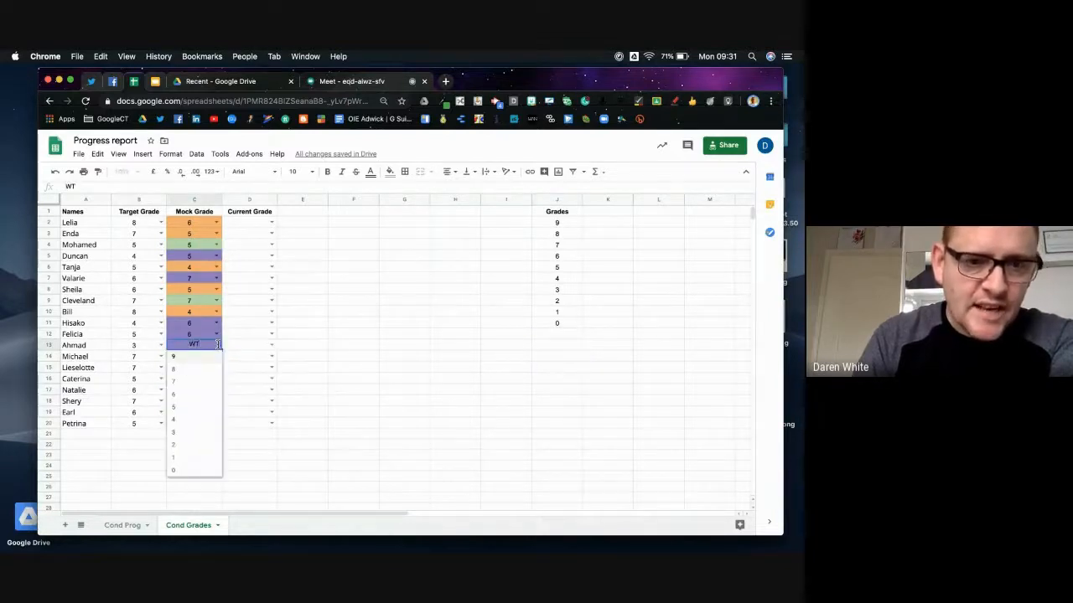
click(191, 473)
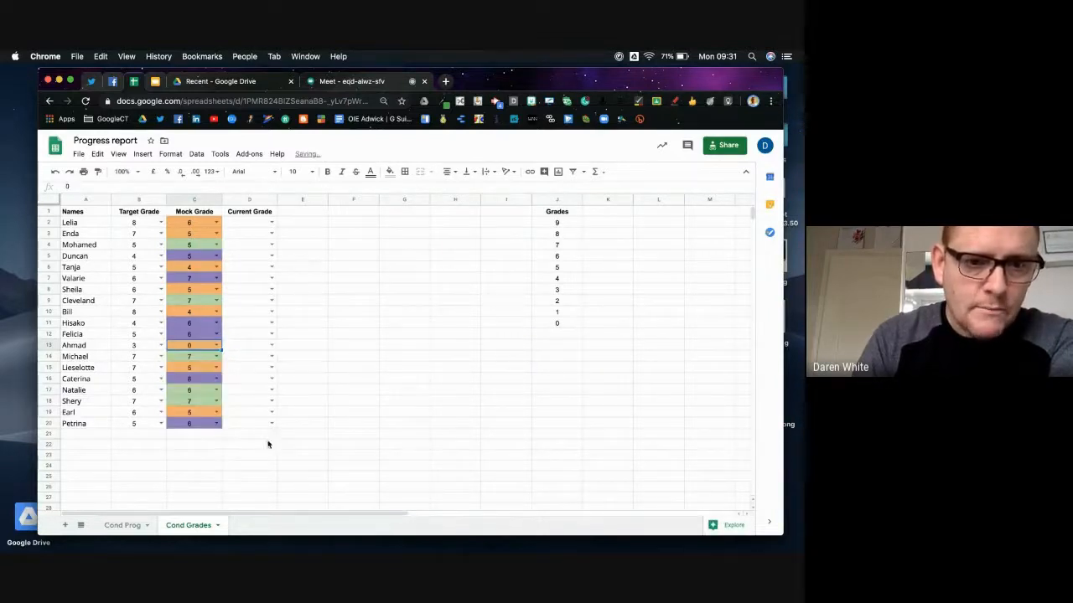
click(323, 426)
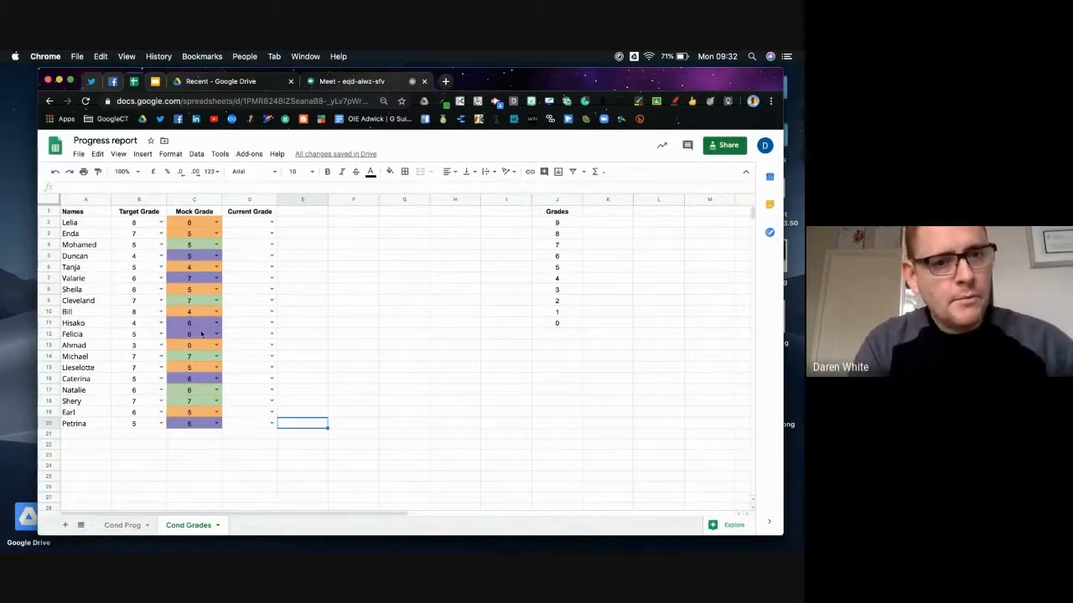
click(359, 414)
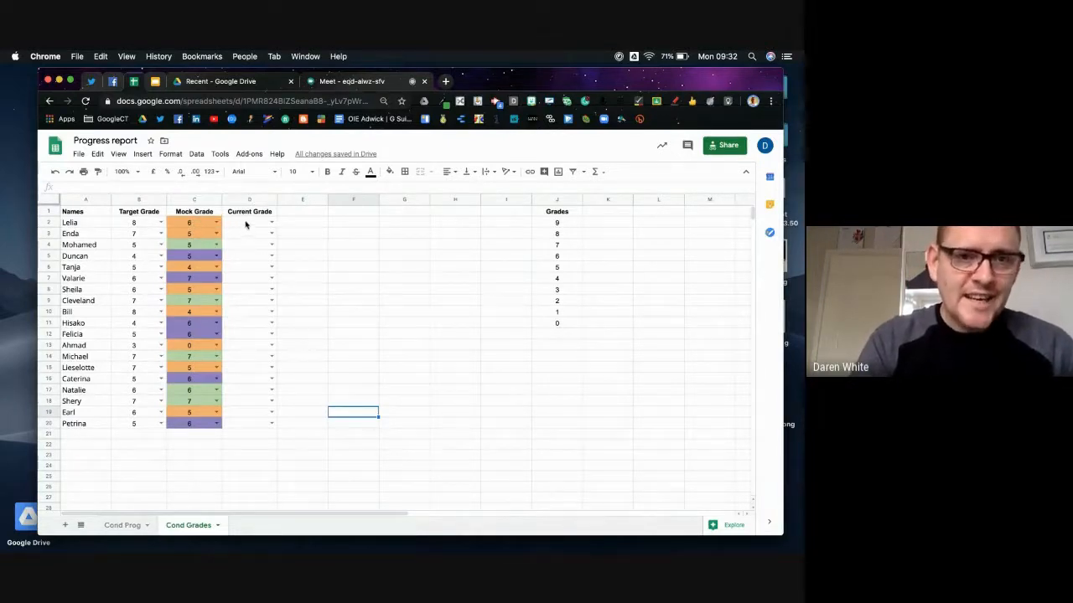
Step: Review the conditional format rules applied to the mock grades in C2:C20
click(203, 225)
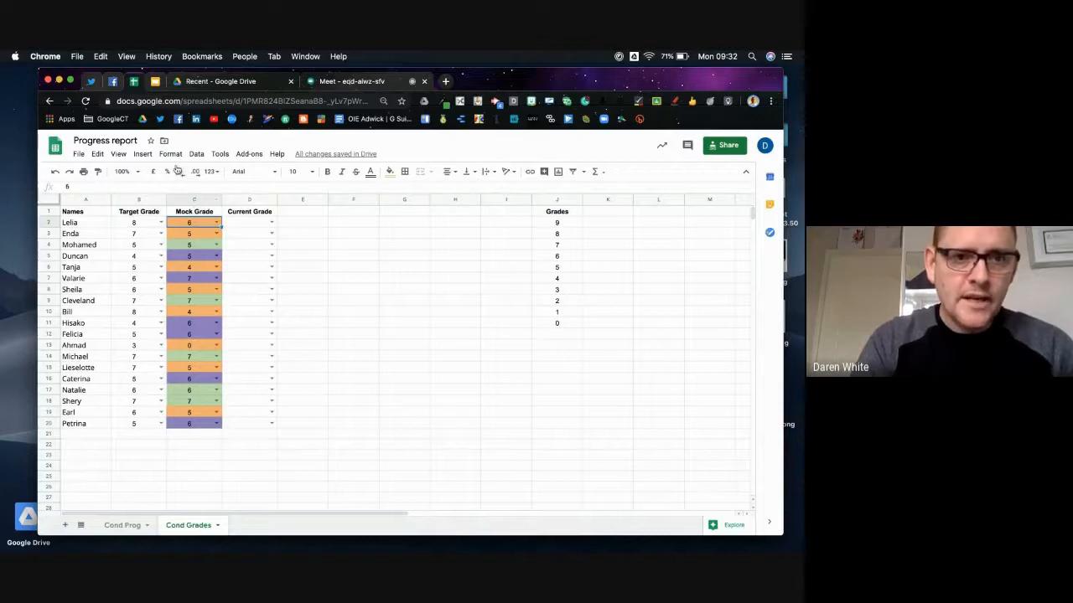
drag(201, 225, 204, 423)
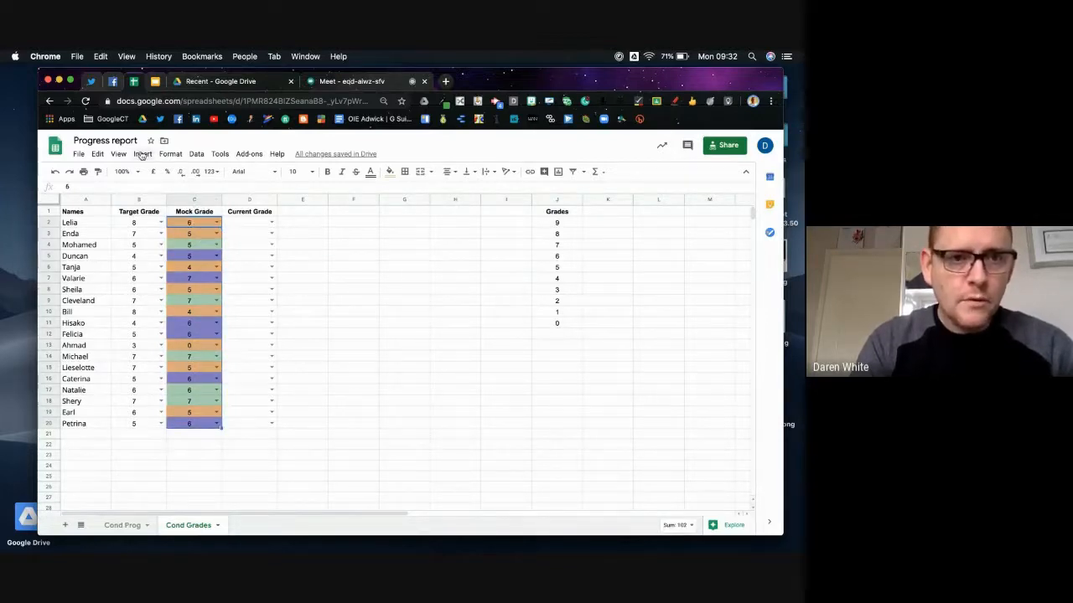
click(170, 154)
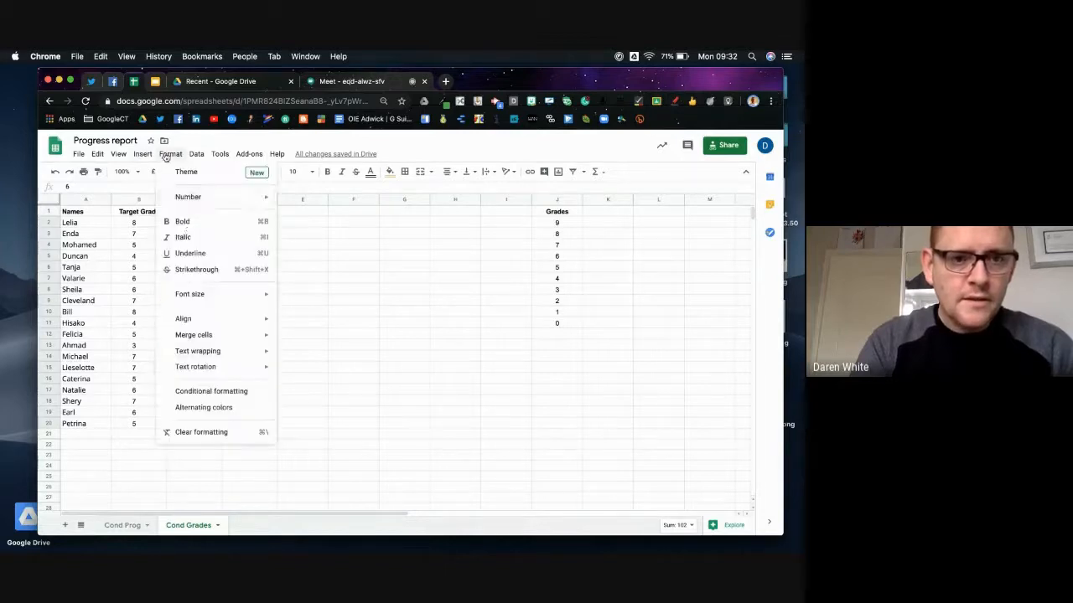
click(244, 393)
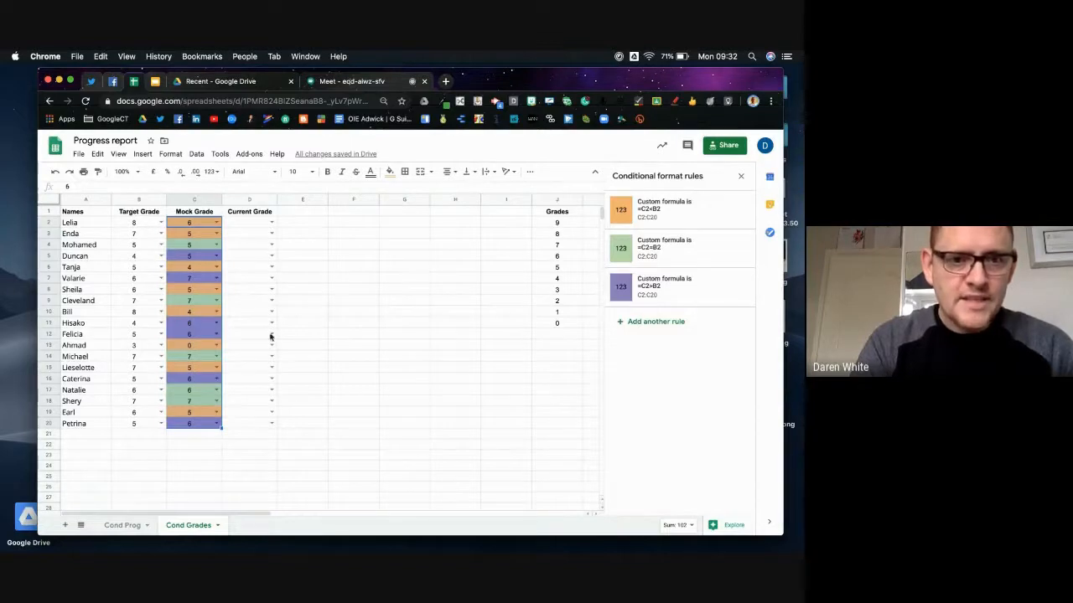
Step: Add a conditional format rule for D2:D20 with the custom formula =D2<B2 and a light orange fill
click(318, 333)
drag(249, 220, 251, 423)
click(656, 206)
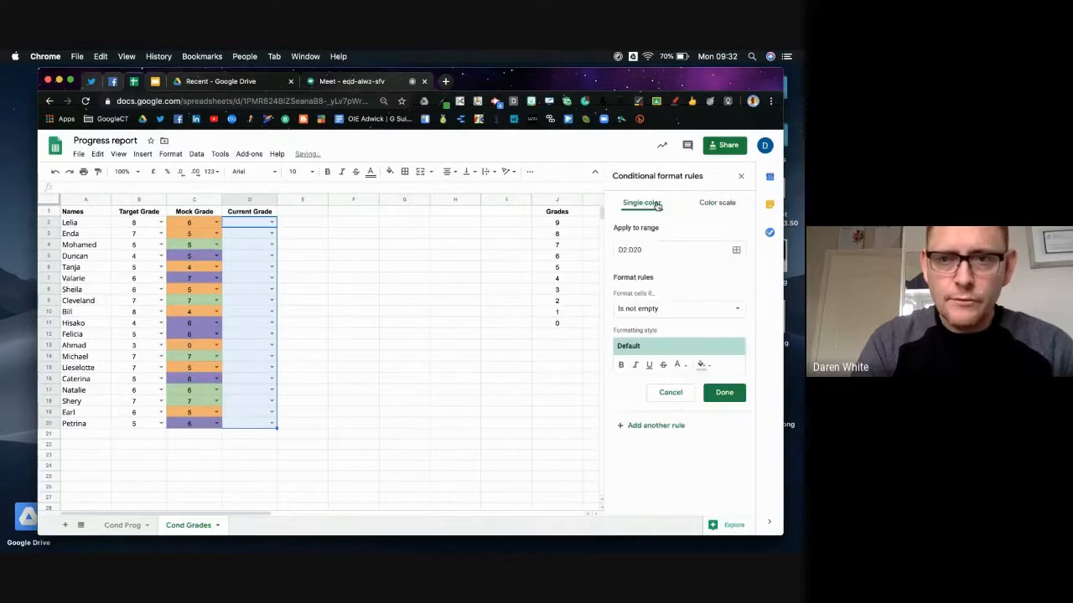
click(641, 311)
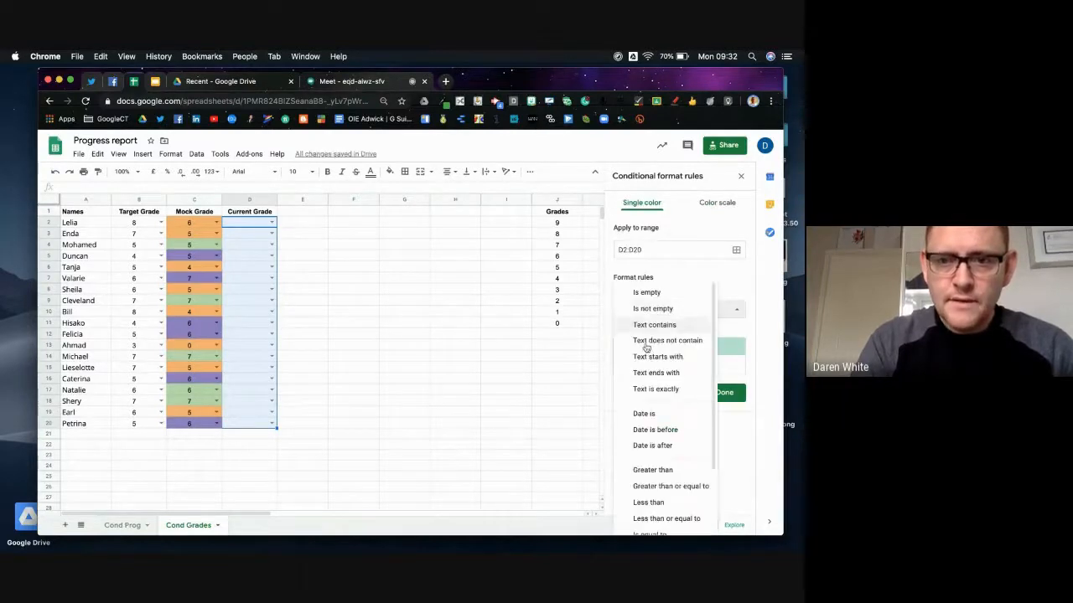
scroll(658, 503, down, 3)
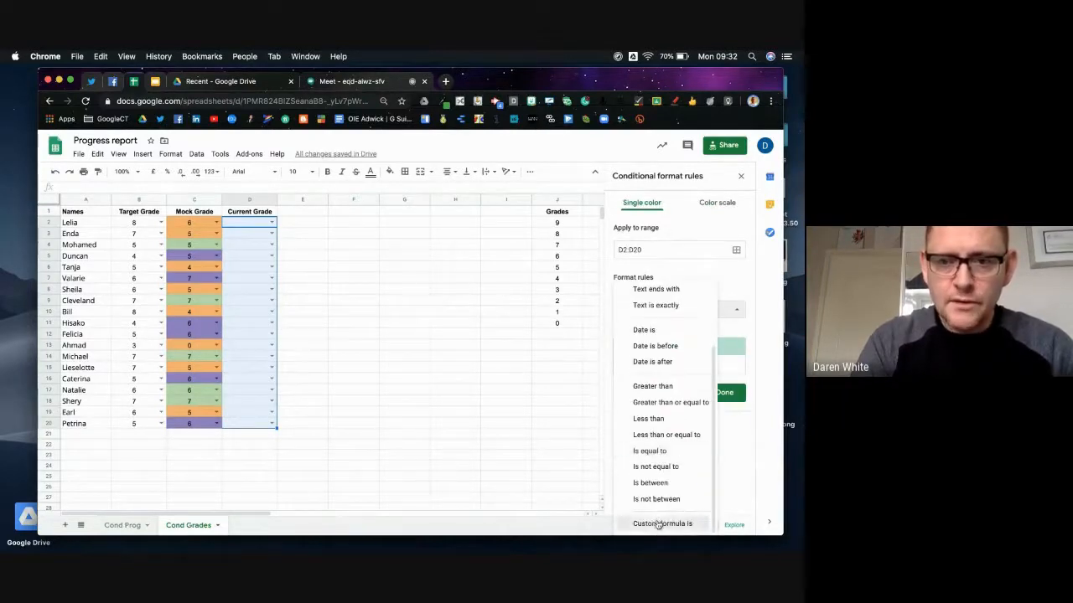
click(660, 523)
click(647, 336)
text(=D2)
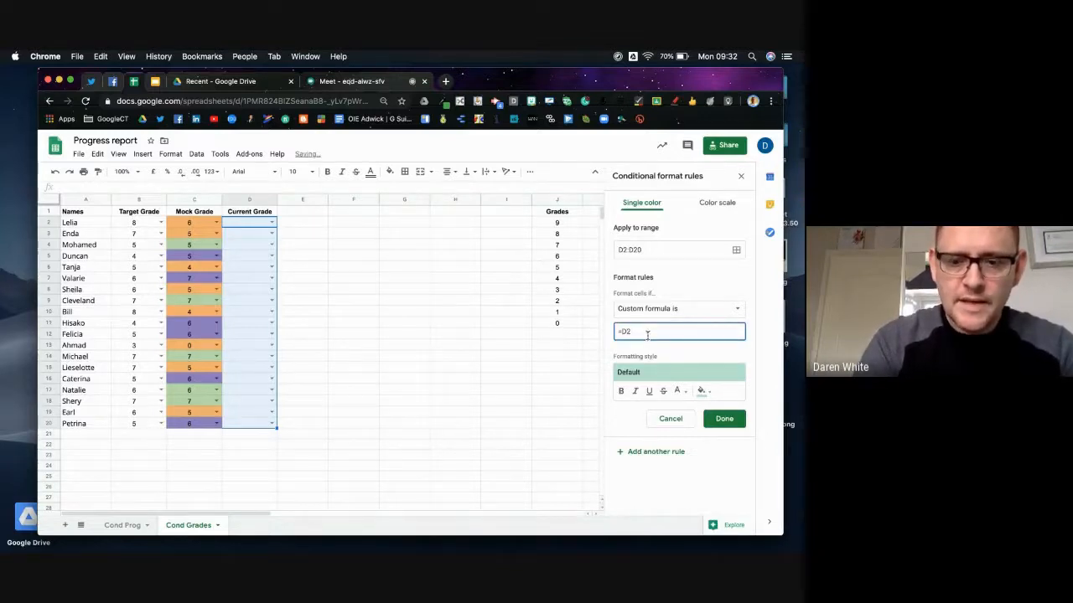
text(<B2)
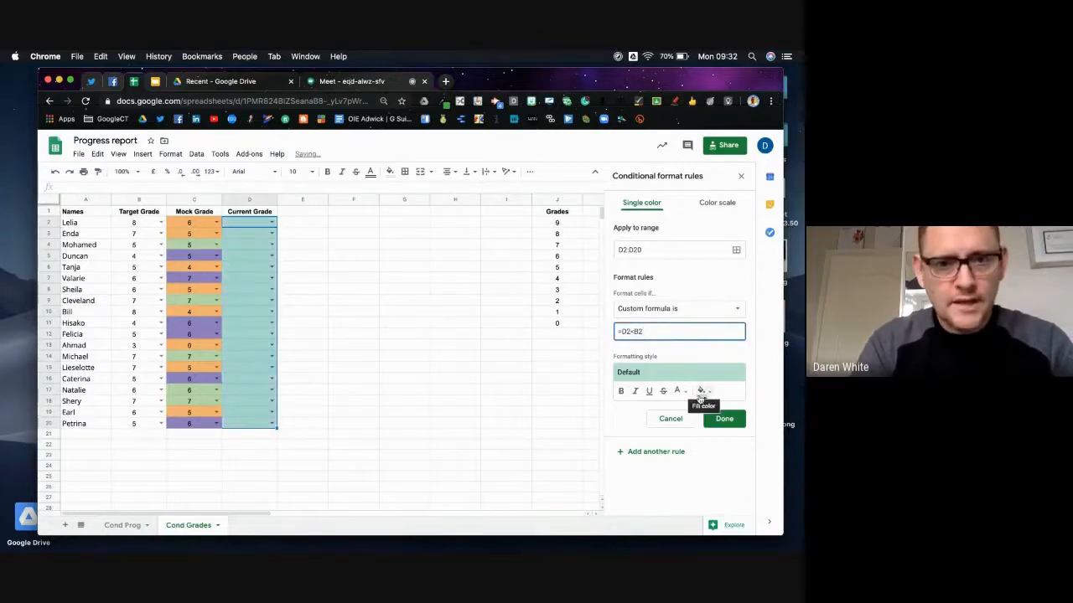
click(701, 393)
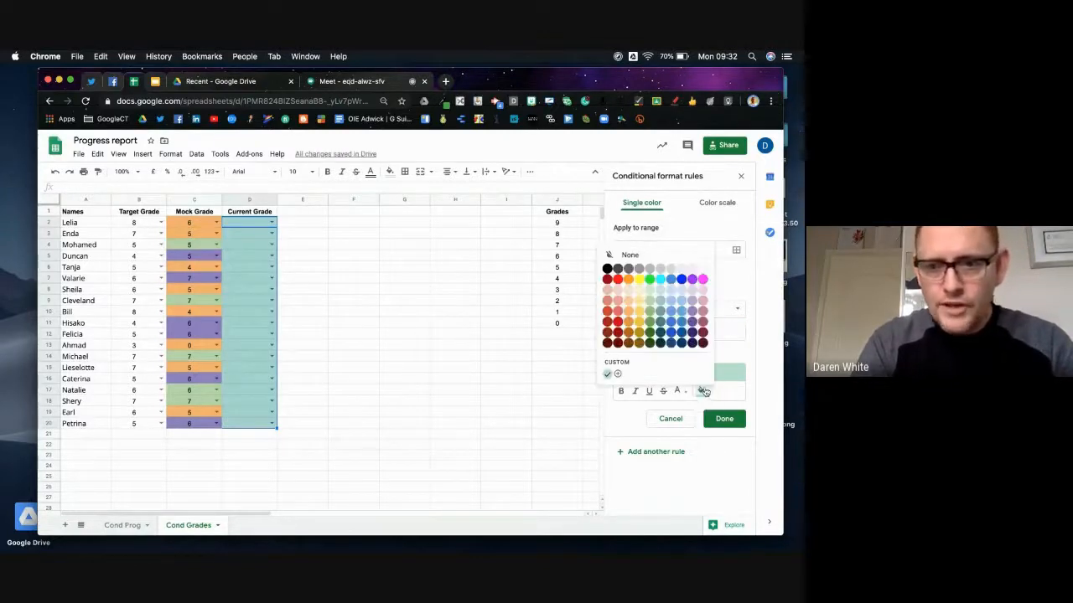
click(628, 311)
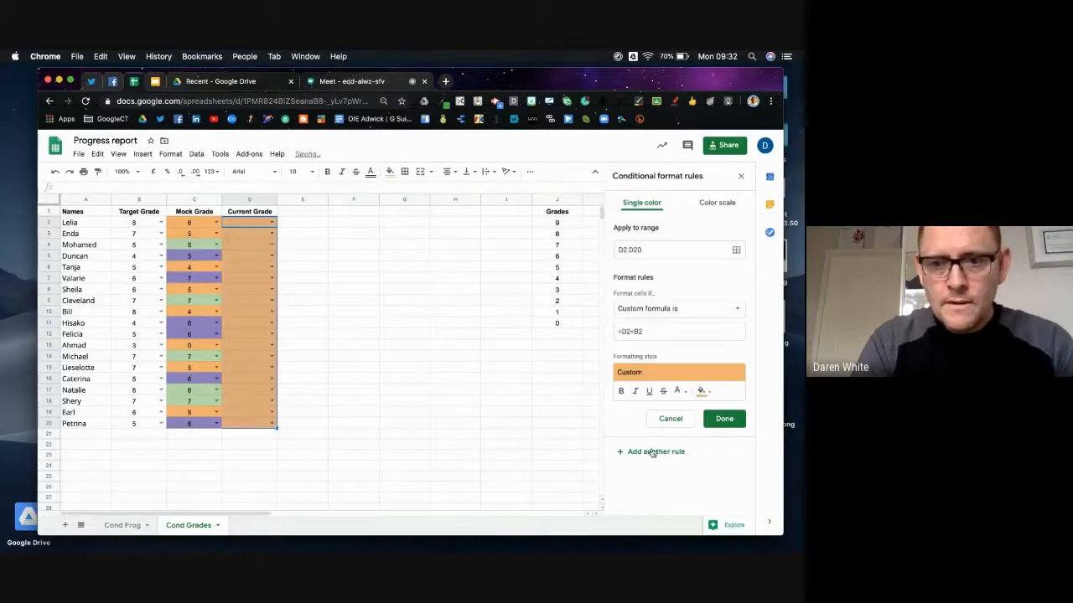
Step: Give the second rule for D2:D20 the custom formula =D2=B2 and a light green fill
click(633, 332)
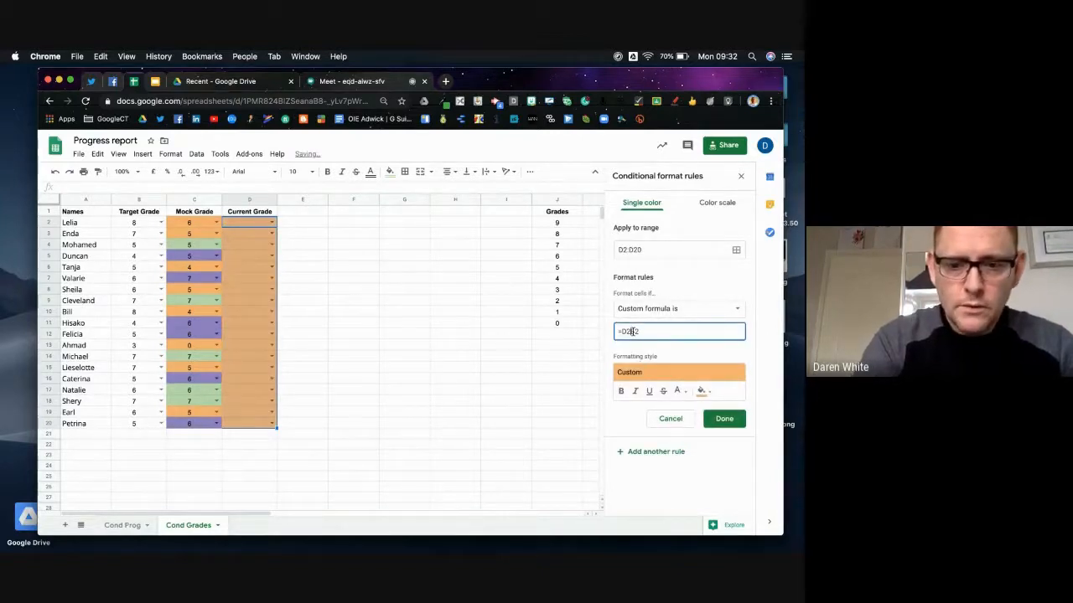
click(702, 391)
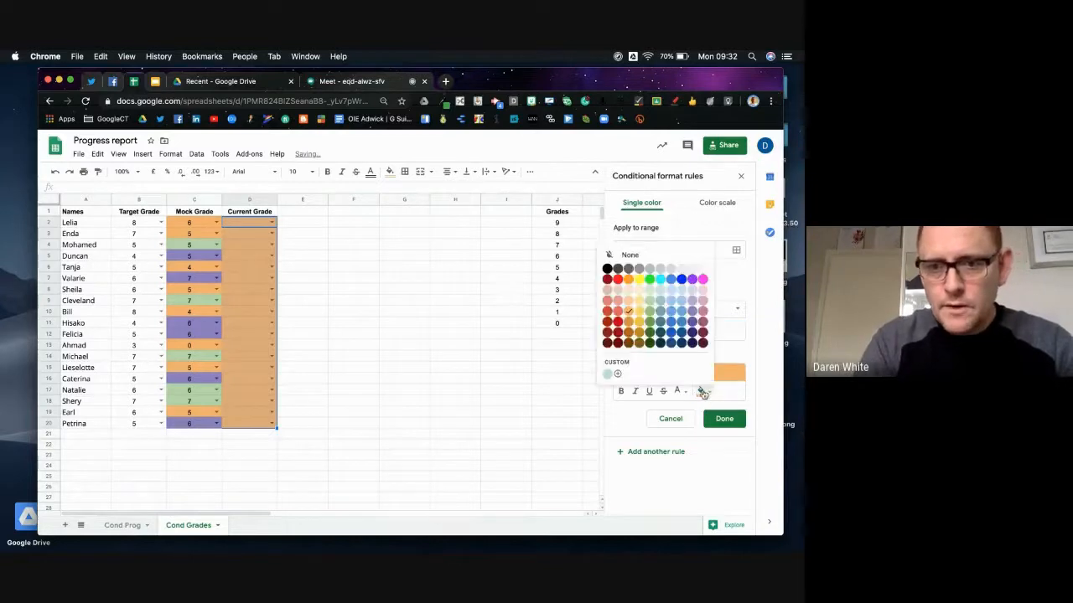
click(659, 303)
Step: Add a third rule for D2:D20 with the formula =D2>B2 and a light purple fill, save it and close the rules
click(660, 452)
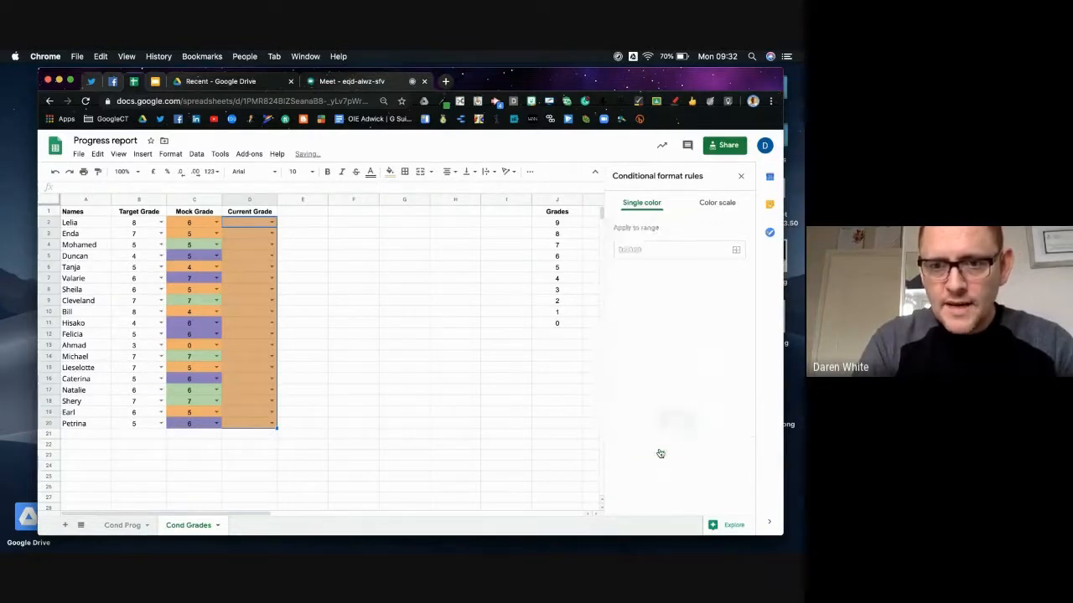
click(633, 333)
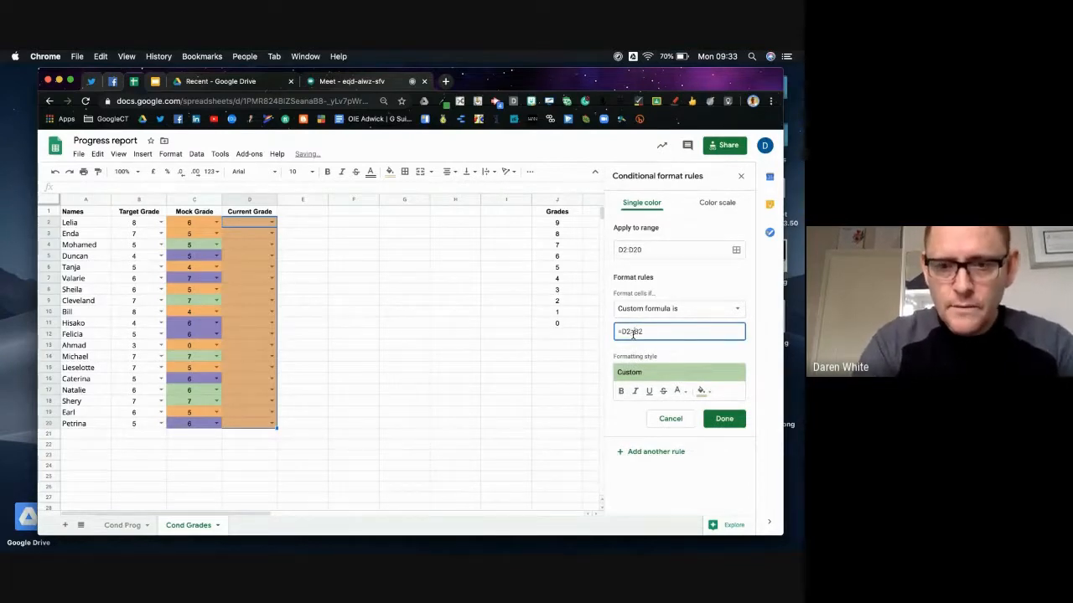
click(702, 392)
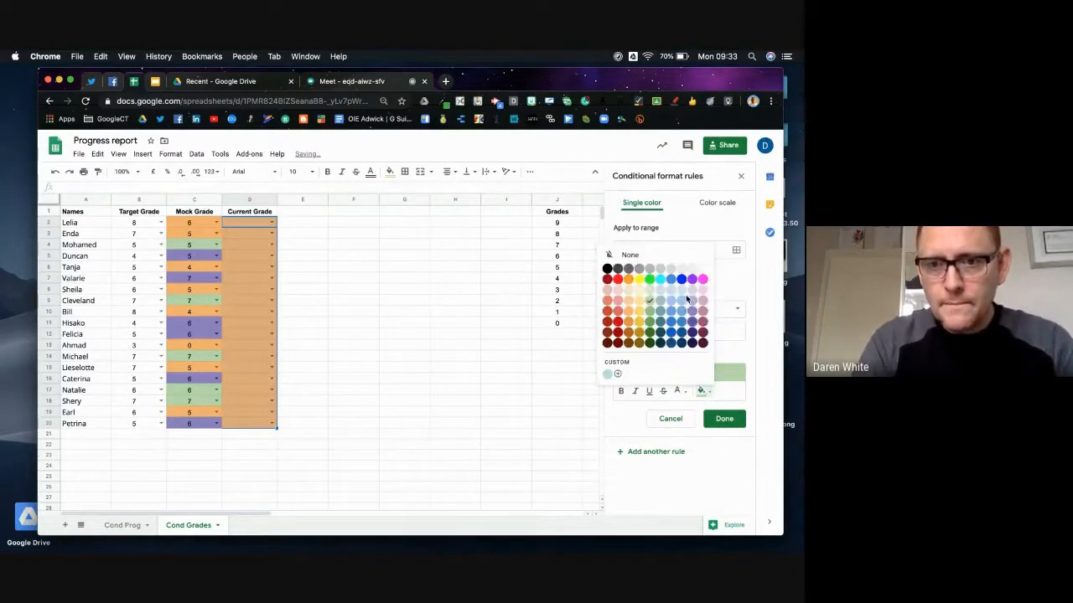
click(692, 303)
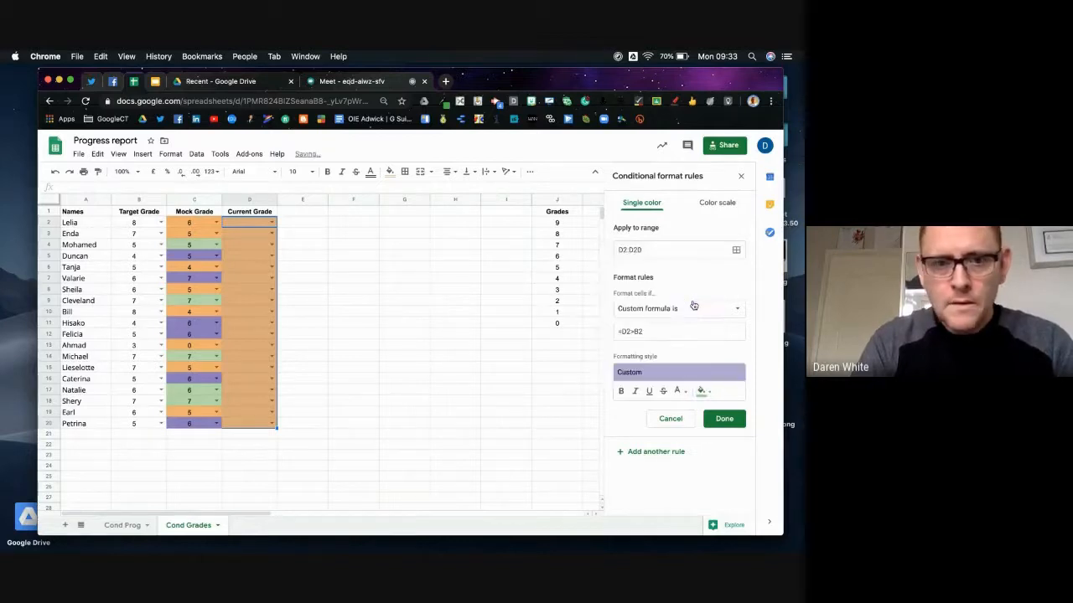
click(723, 419)
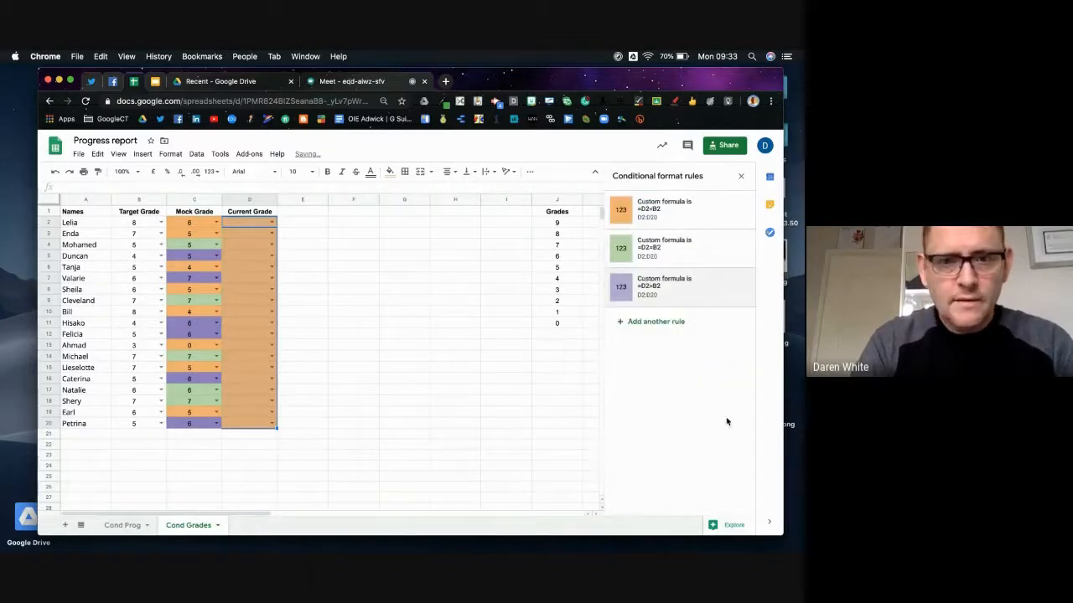
click(553, 345)
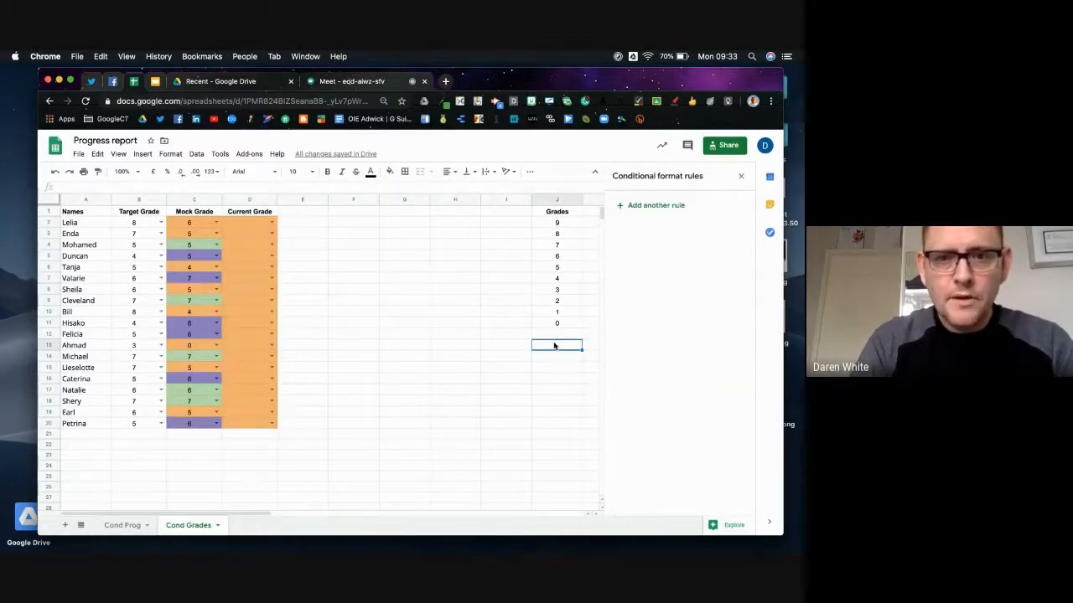
click(741, 176)
click(386, 270)
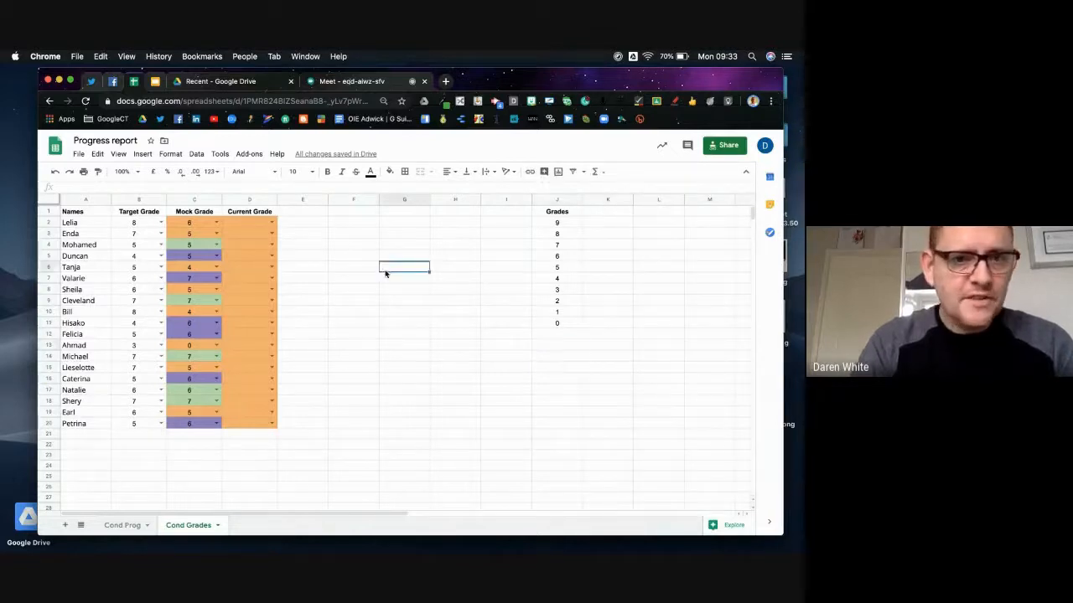
Step: Choose current grades from the cell lists: 7 in D8, 3 in D10, 7 in D12, 7 in D14 and 5 in D16
click(270, 289)
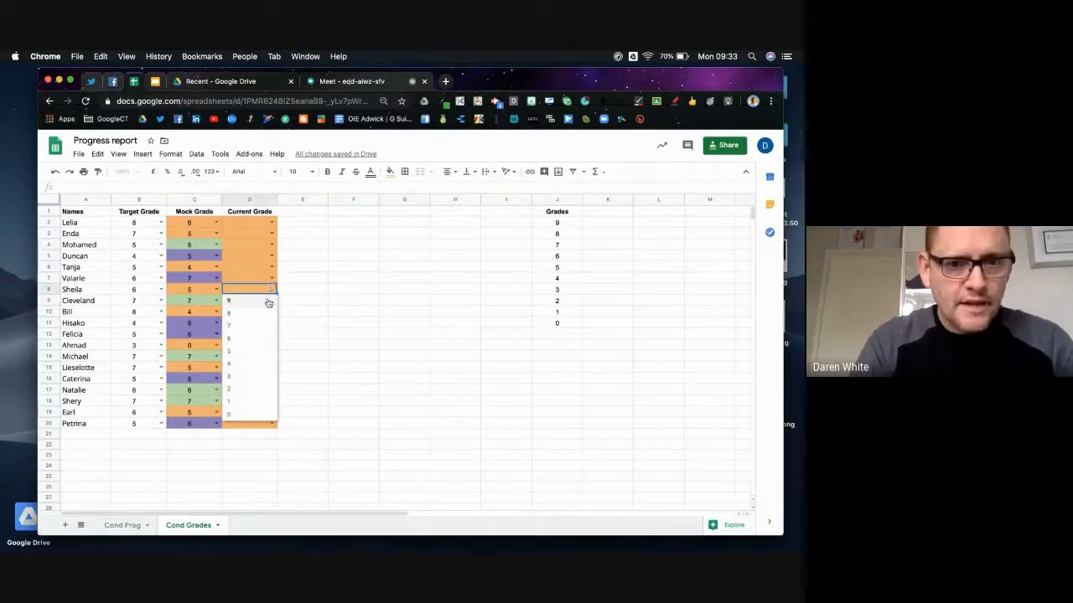
click(255, 326)
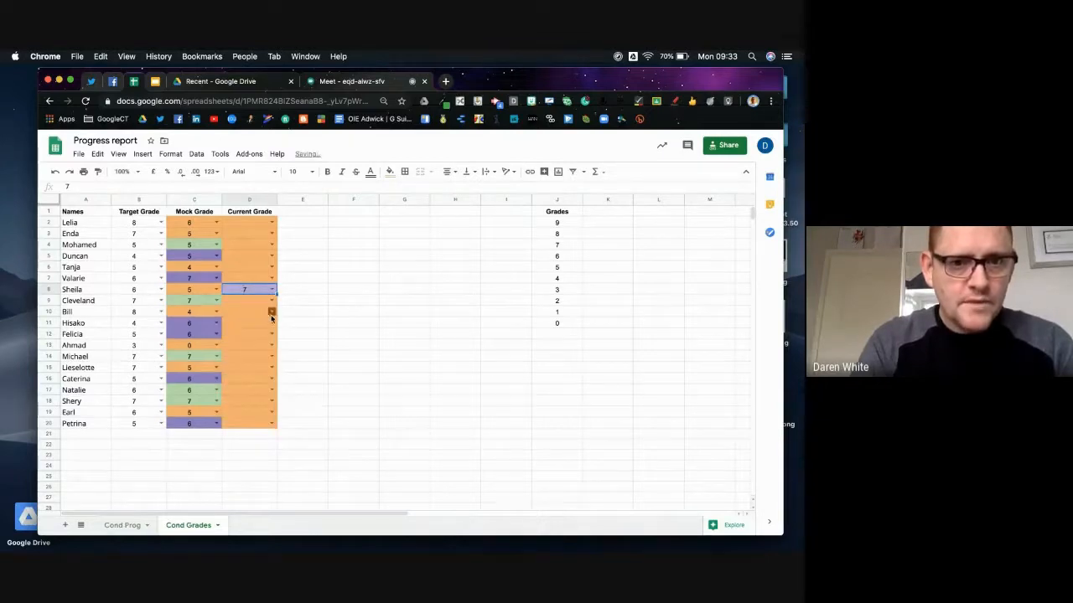
click(270, 312)
click(242, 400)
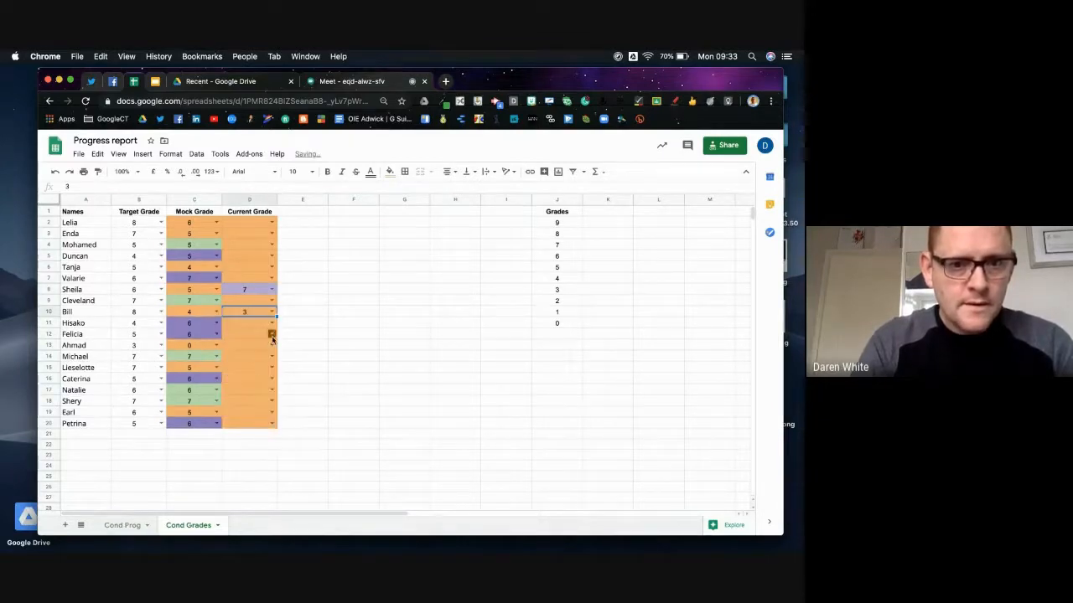
click(270, 333)
click(251, 375)
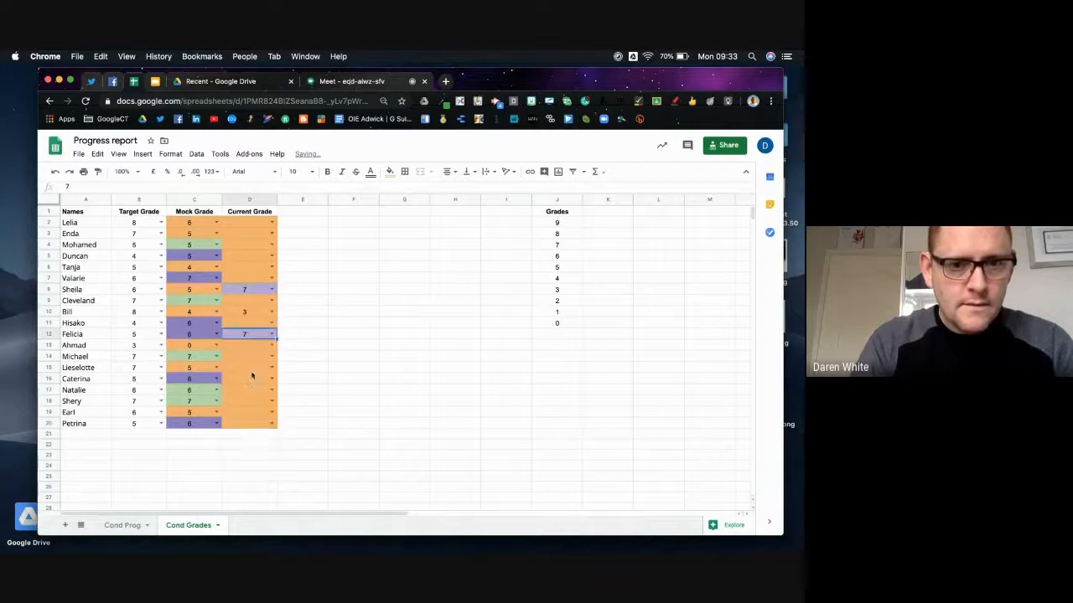
click(271, 356)
click(257, 394)
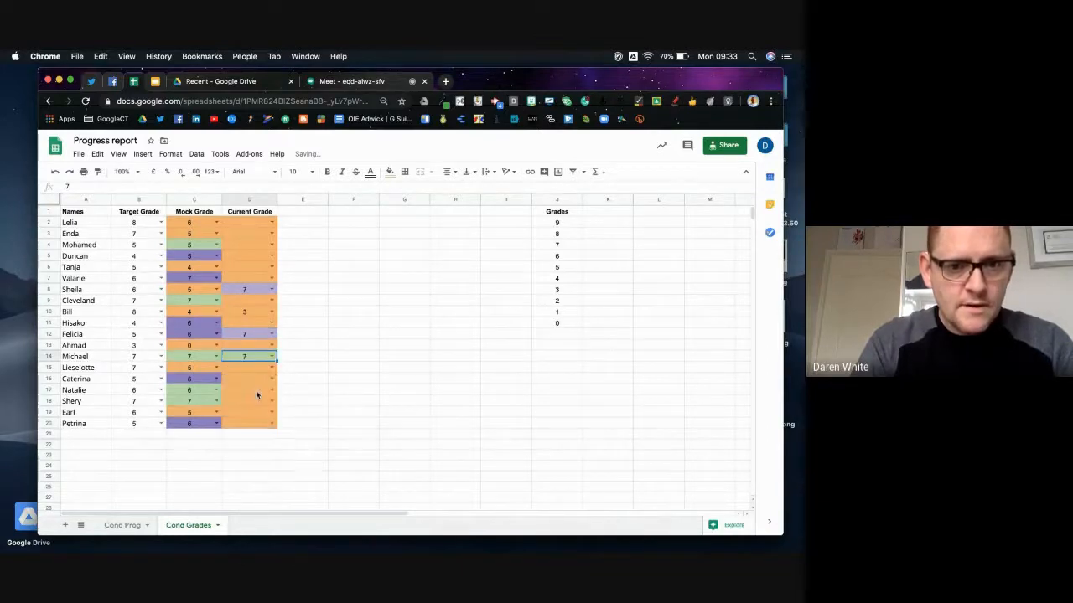
click(272, 380)
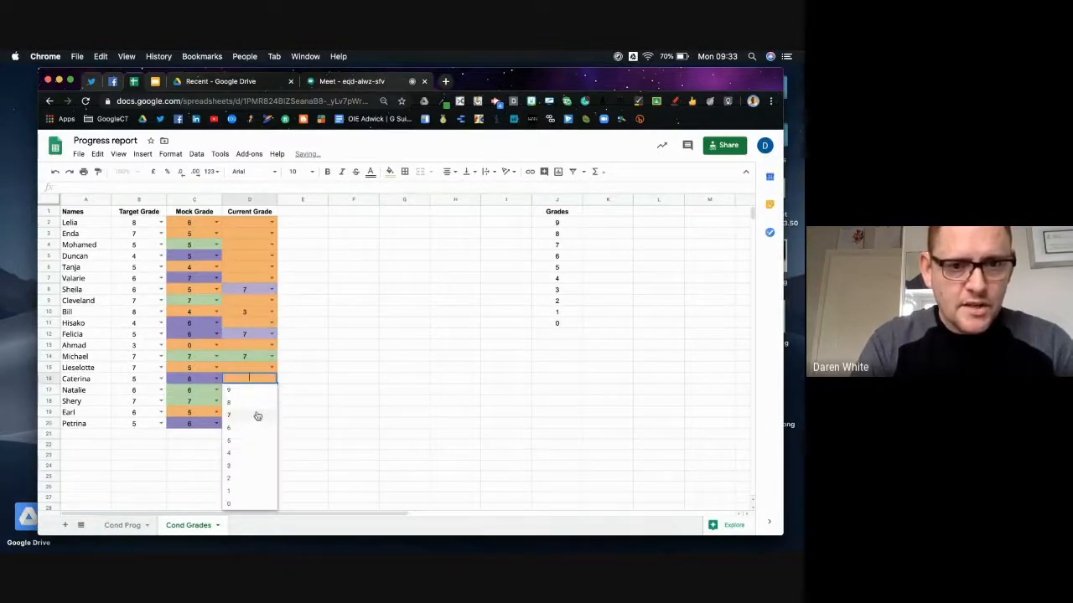
click(249, 441)
click(322, 424)
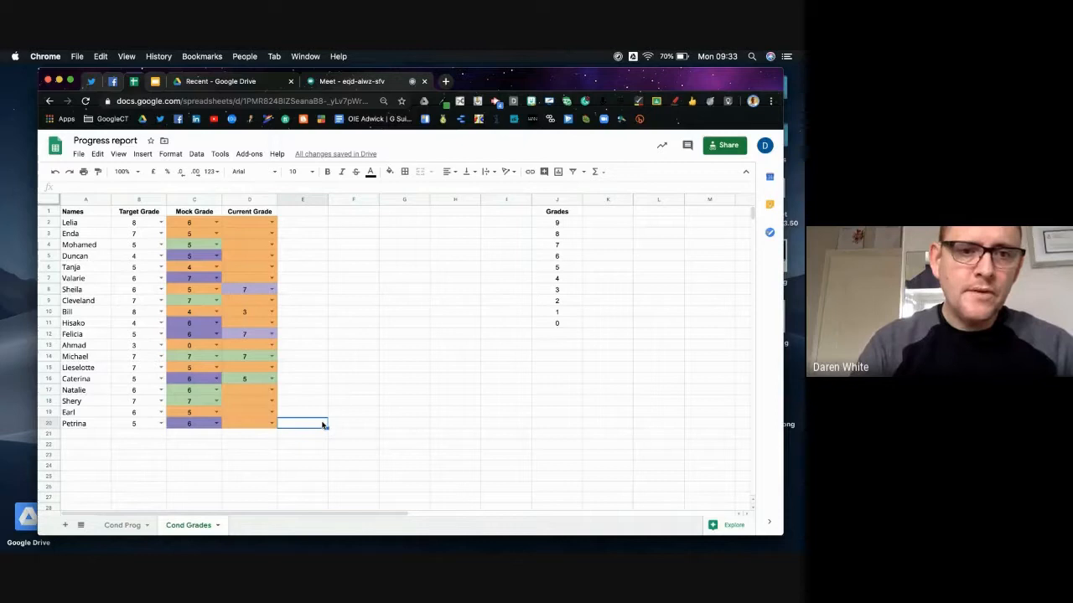
drag(197, 222, 199, 426)
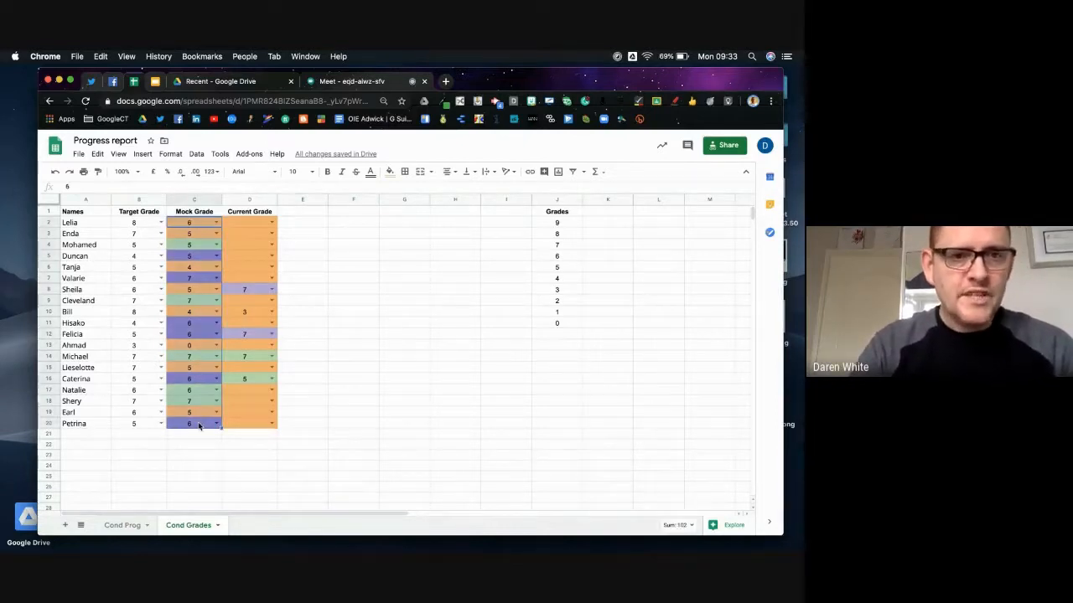
right_click(199, 426)
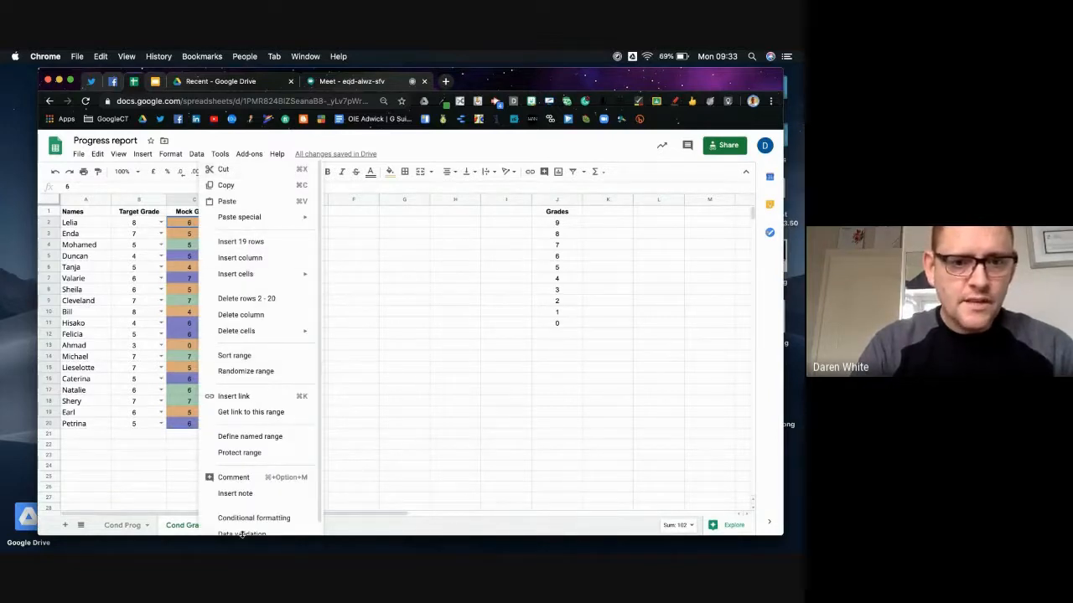
click(361, 391)
drag(195, 221, 201, 424)
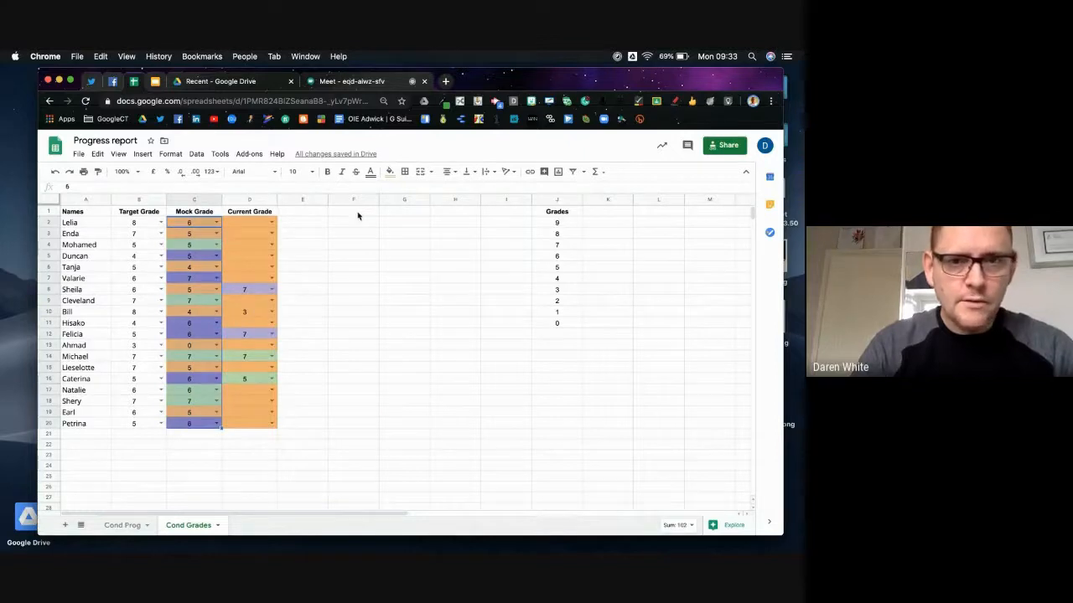
click(404, 199)
Step: Create a filter over the whole sheet and filter the Mock Grade column by the light purple 1 fill colour
click(49, 201)
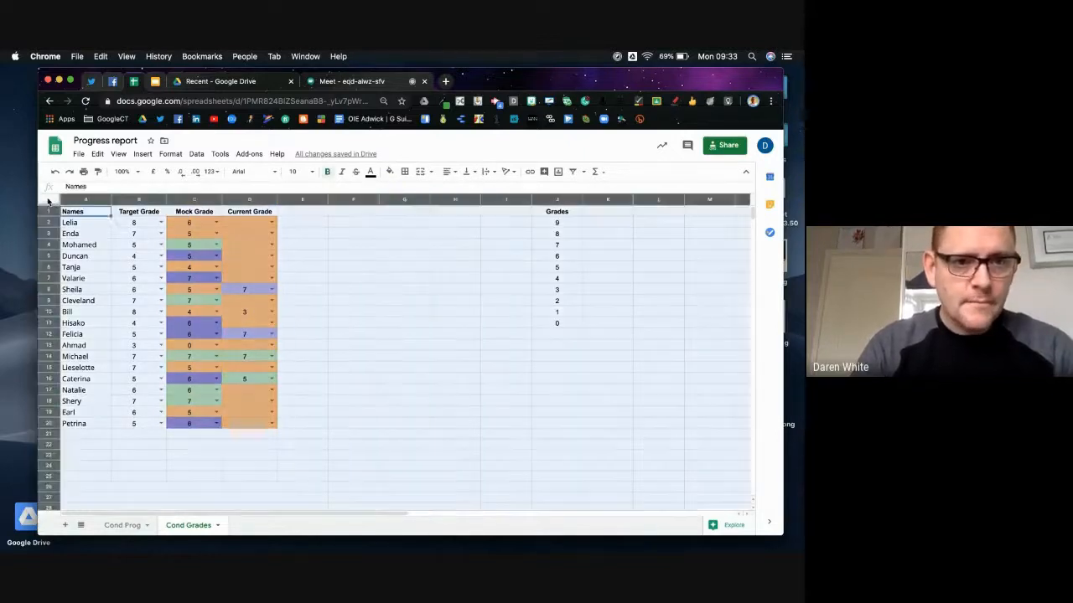
click(573, 174)
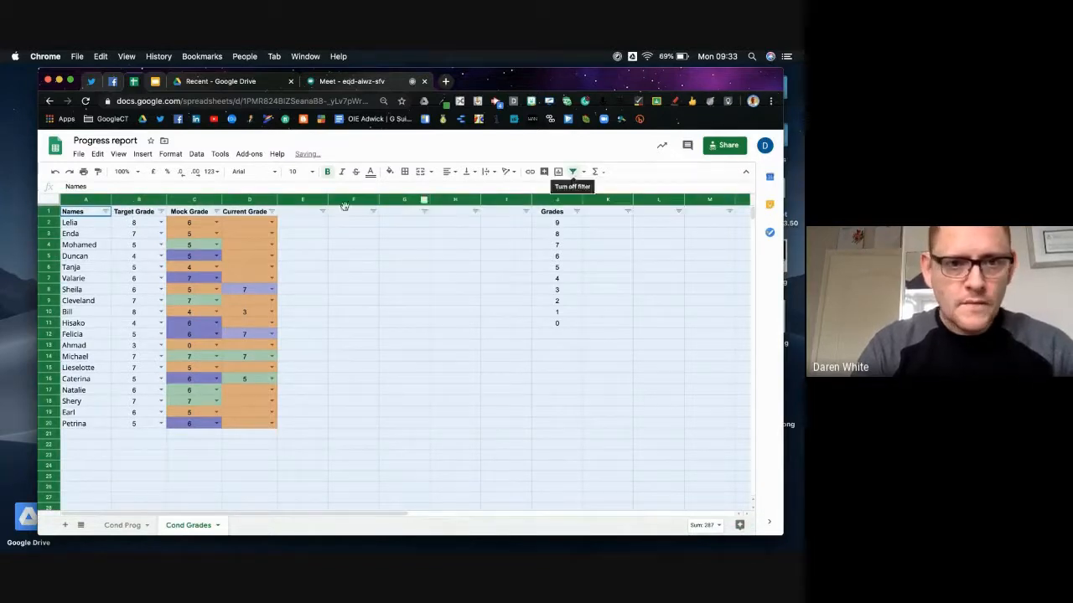
click(216, 212)
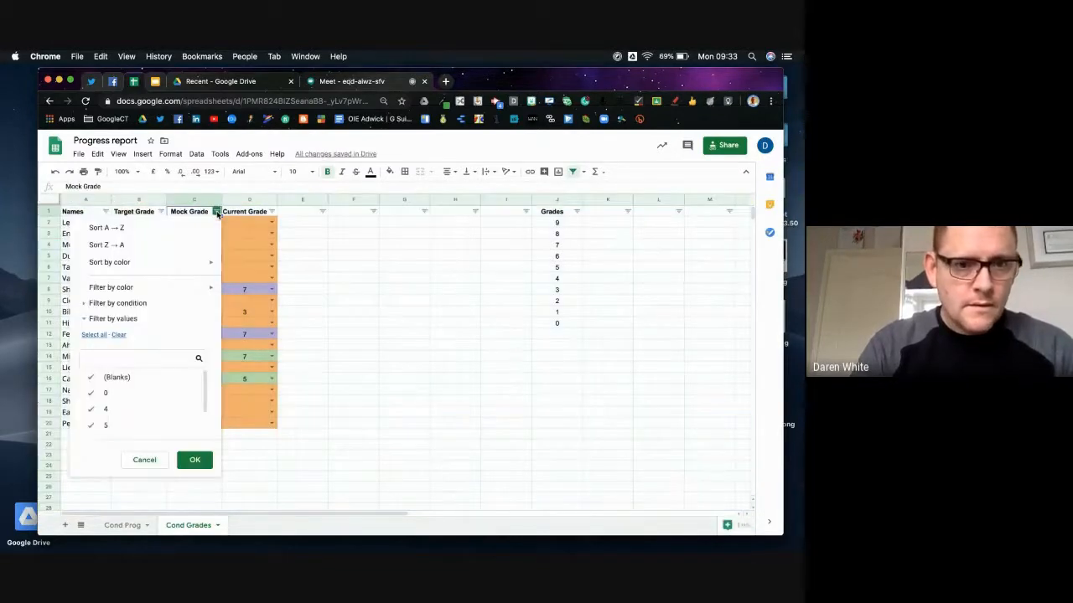
mouse_move(164, 291)
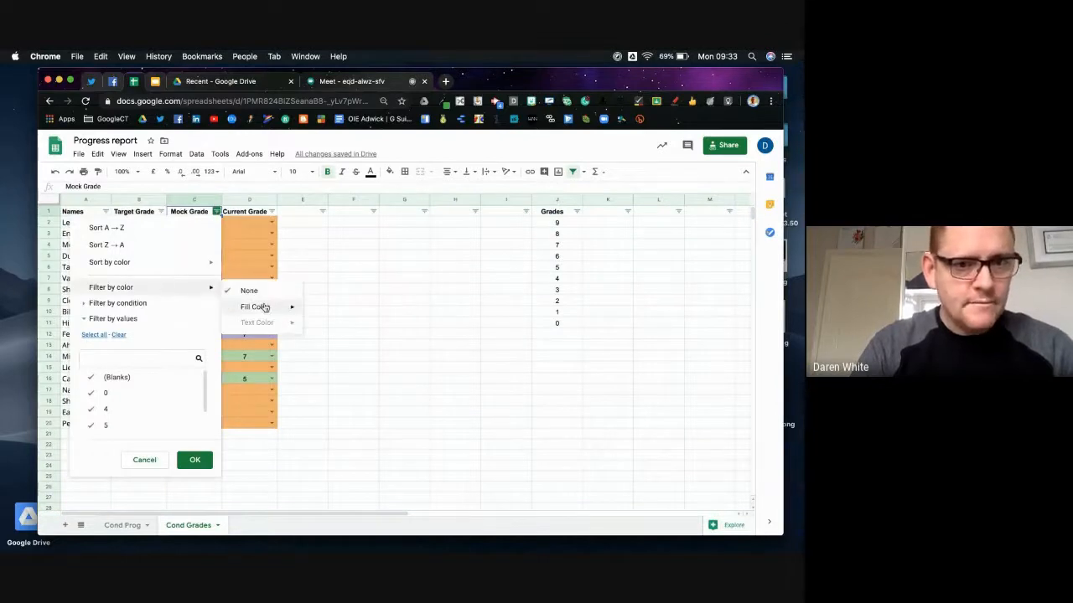
mouse_move(263, 307)
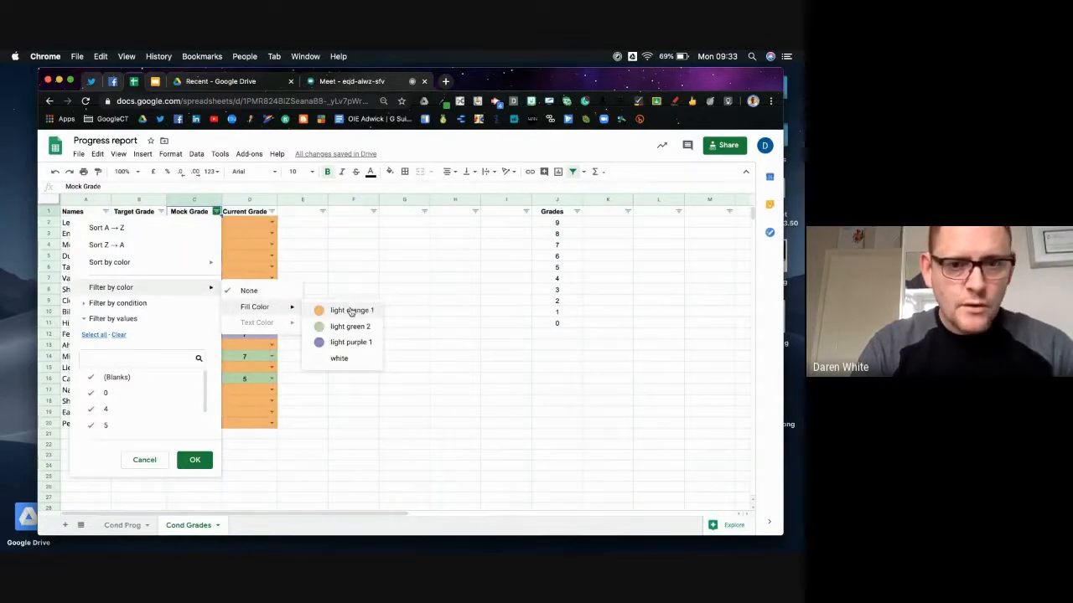
click(351, 342)
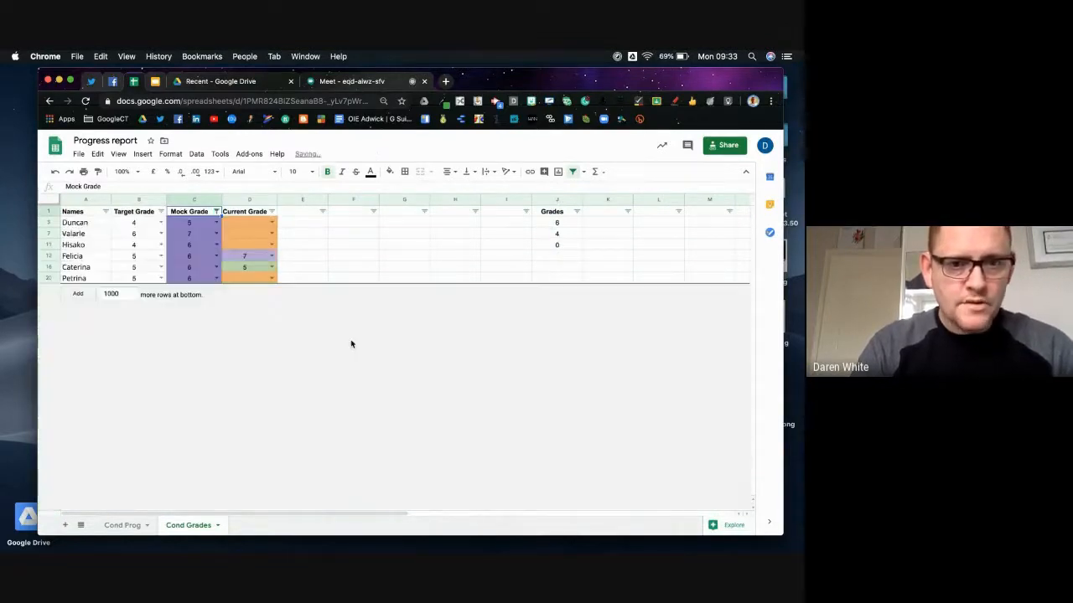
Step: Change the Mock Grade filter to show only rows with the light orange 1 fill colour
click(216, 211)
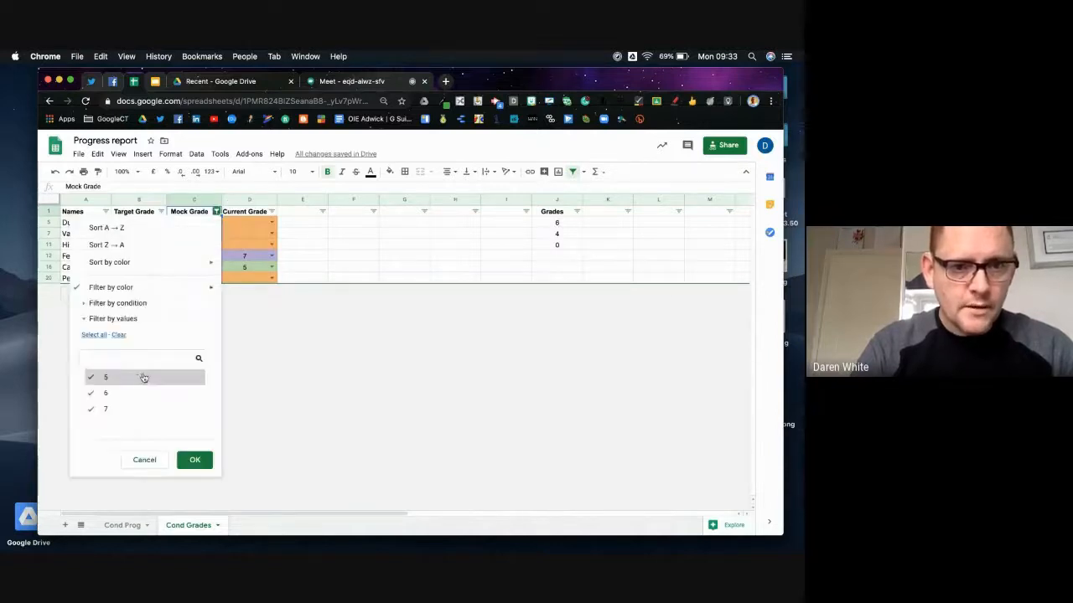
click(116, 335)
click(95, 335)
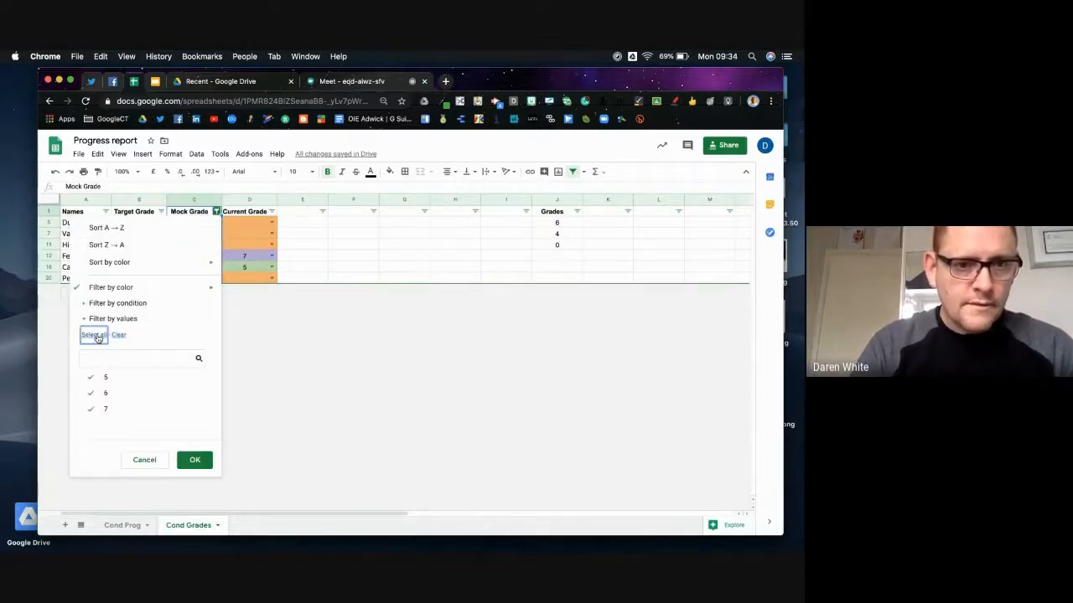
mouse_move(192, 290)
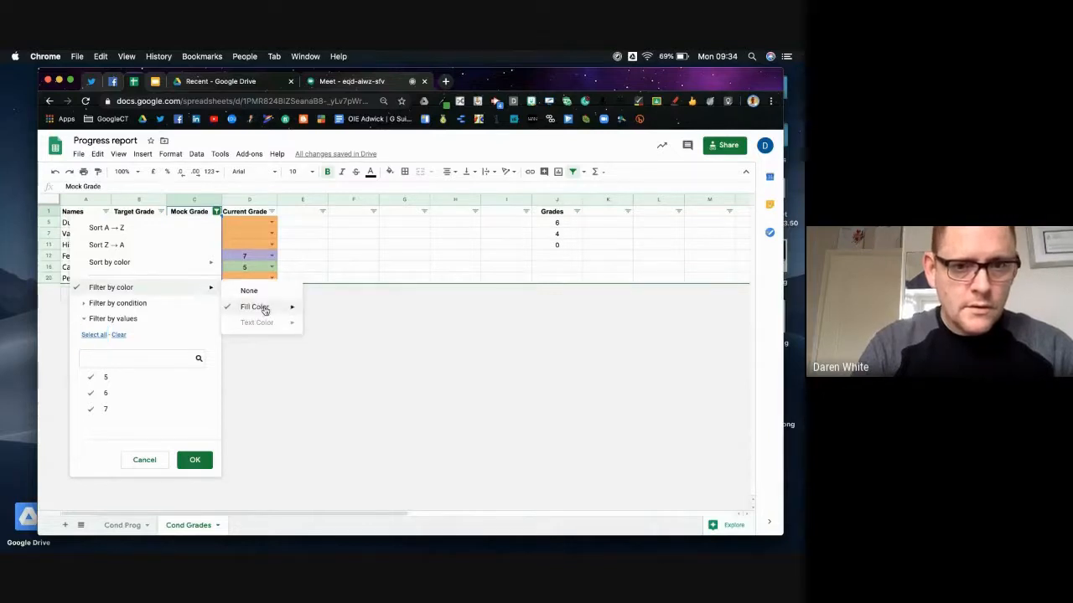
mouse_move(269, 310)
click(350, 312)
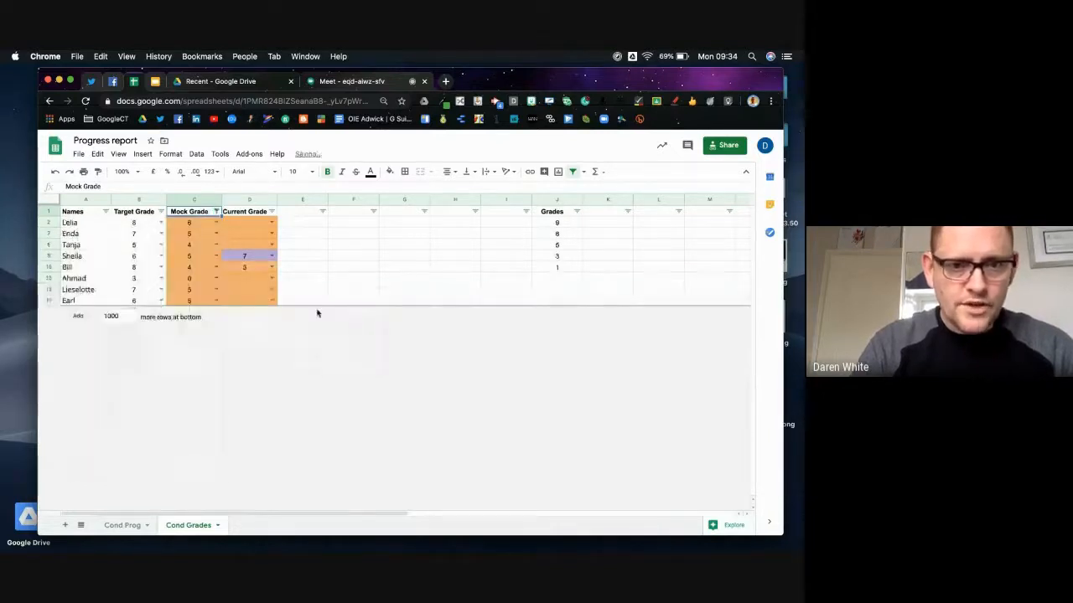
Step: Switch the Mock Grade colour filter to the light green 2 fill
click(216, 211)
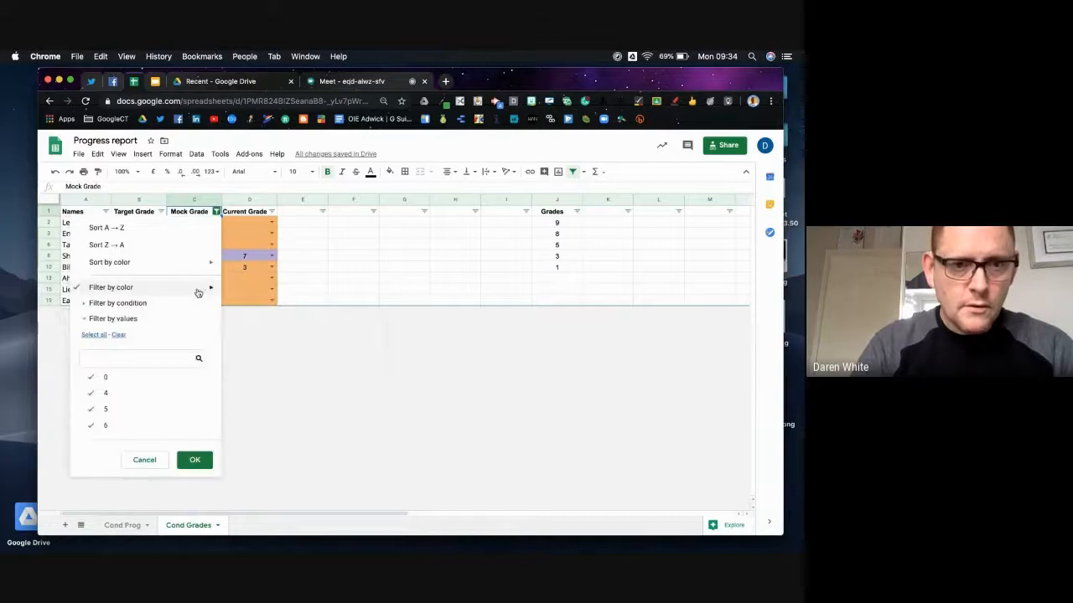
mouse_move(209, 289)
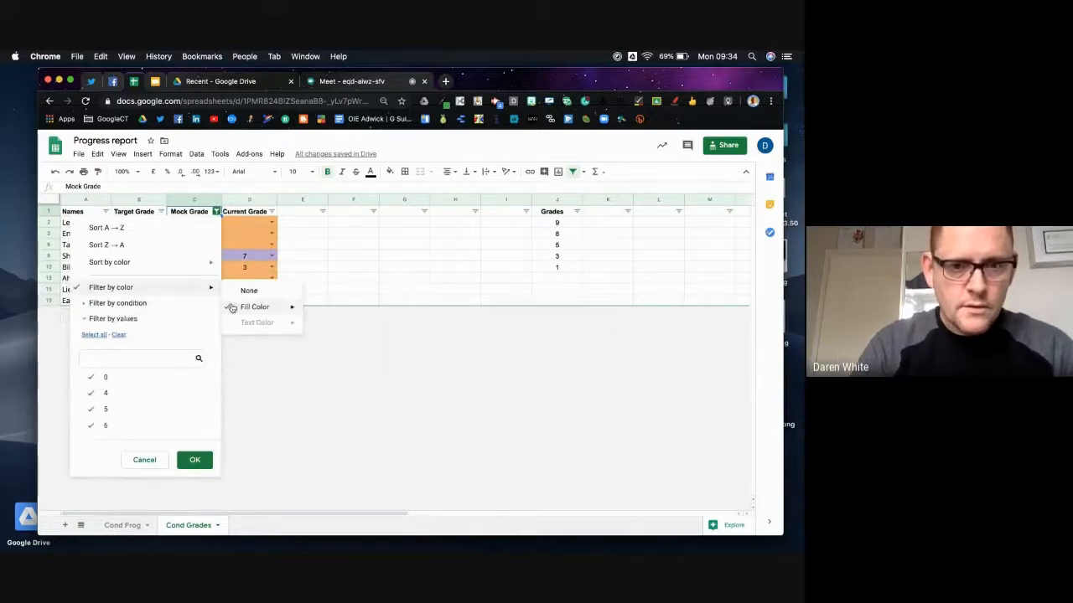
mouse_move(252, 306)
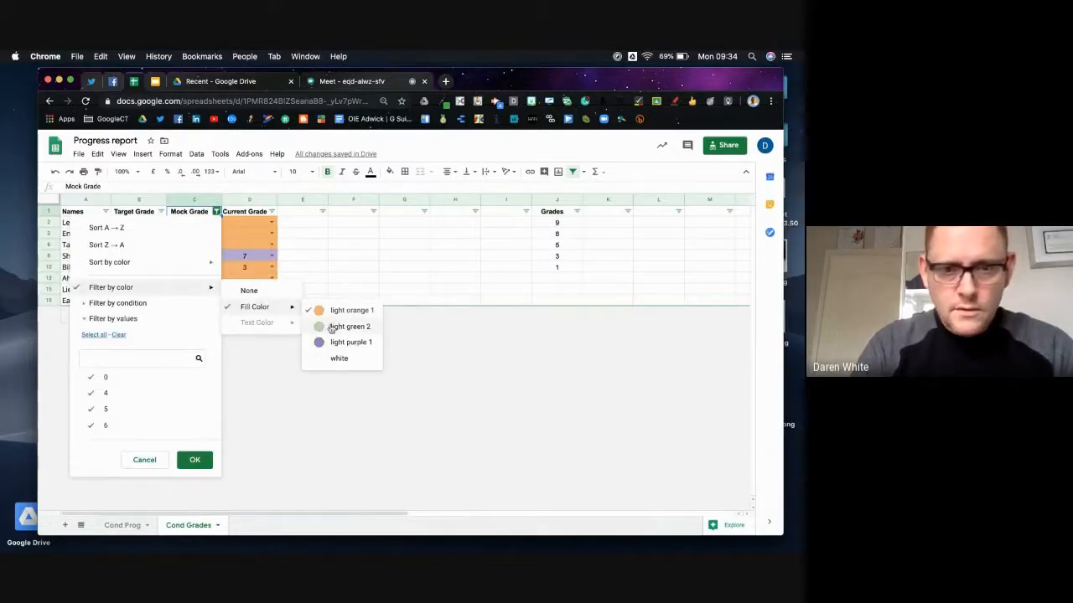
click(345, 327)
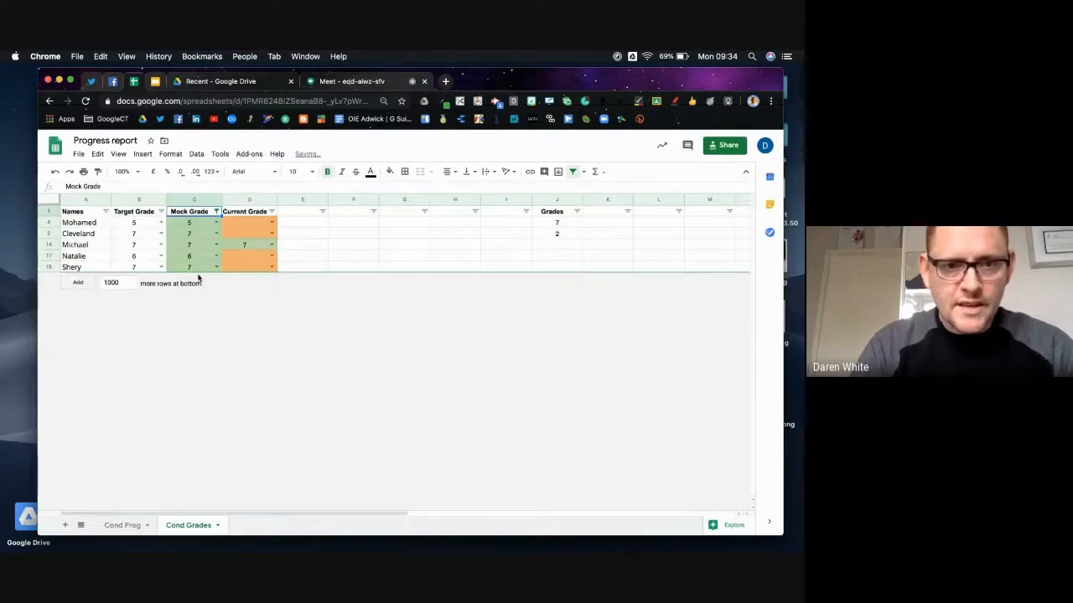
Step: Remove the colour filter from the Mock Grade column by setting its filter colour to None
click(216, 211)
click(97, 336)
click(194, 460)
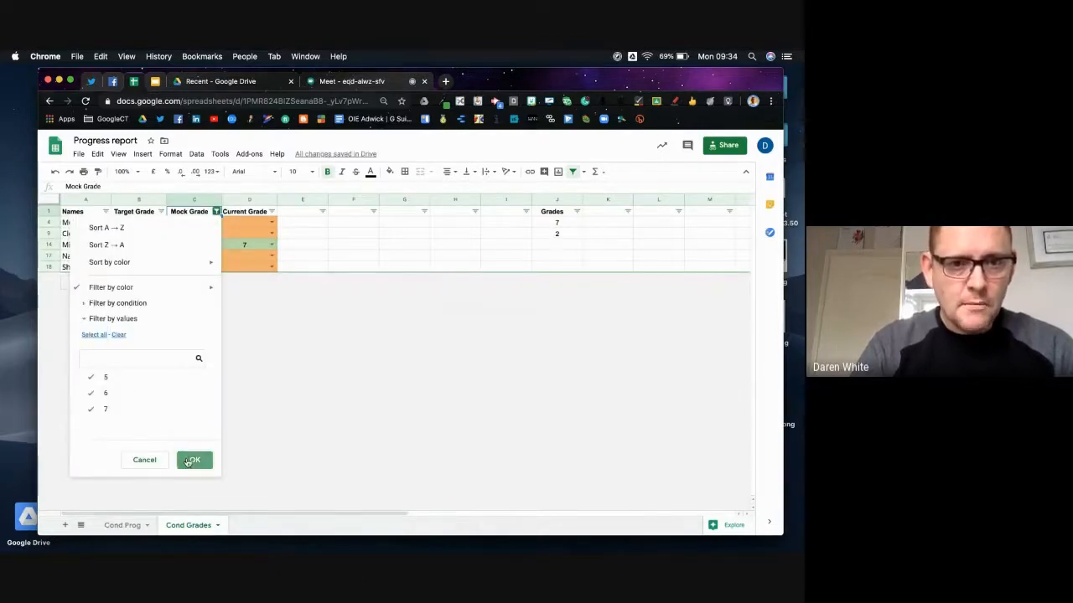
click(216, 211)
mouse_move(201, 290)
click(248, 290)
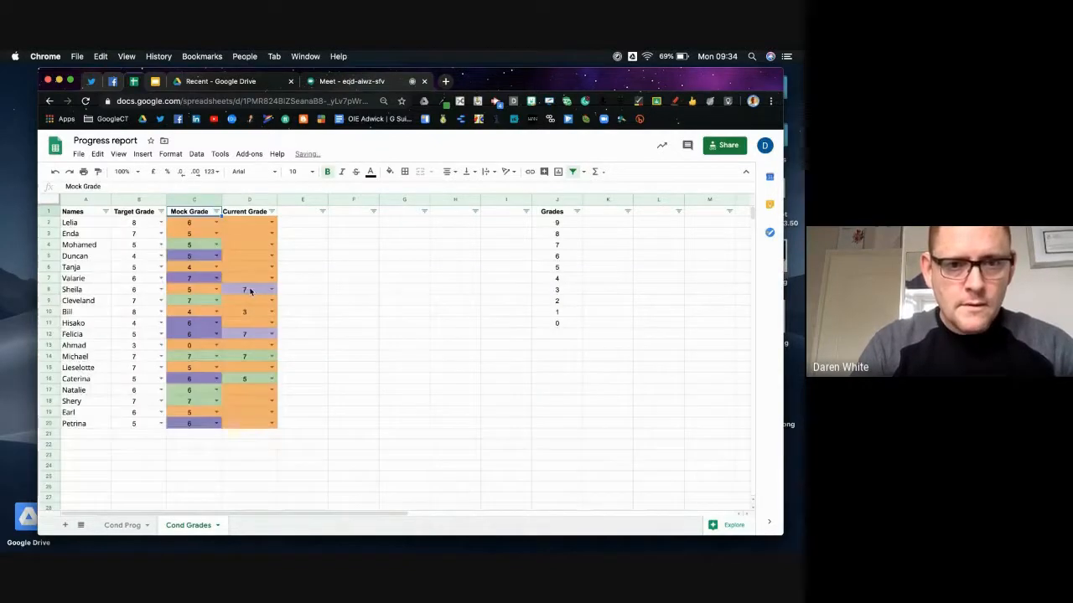
click(362, 331)
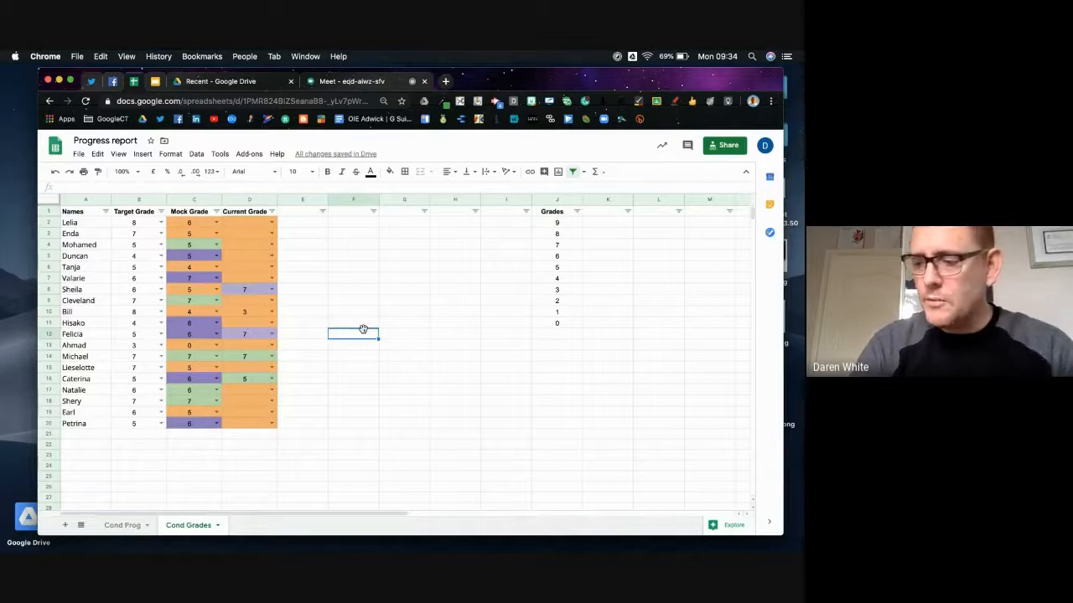